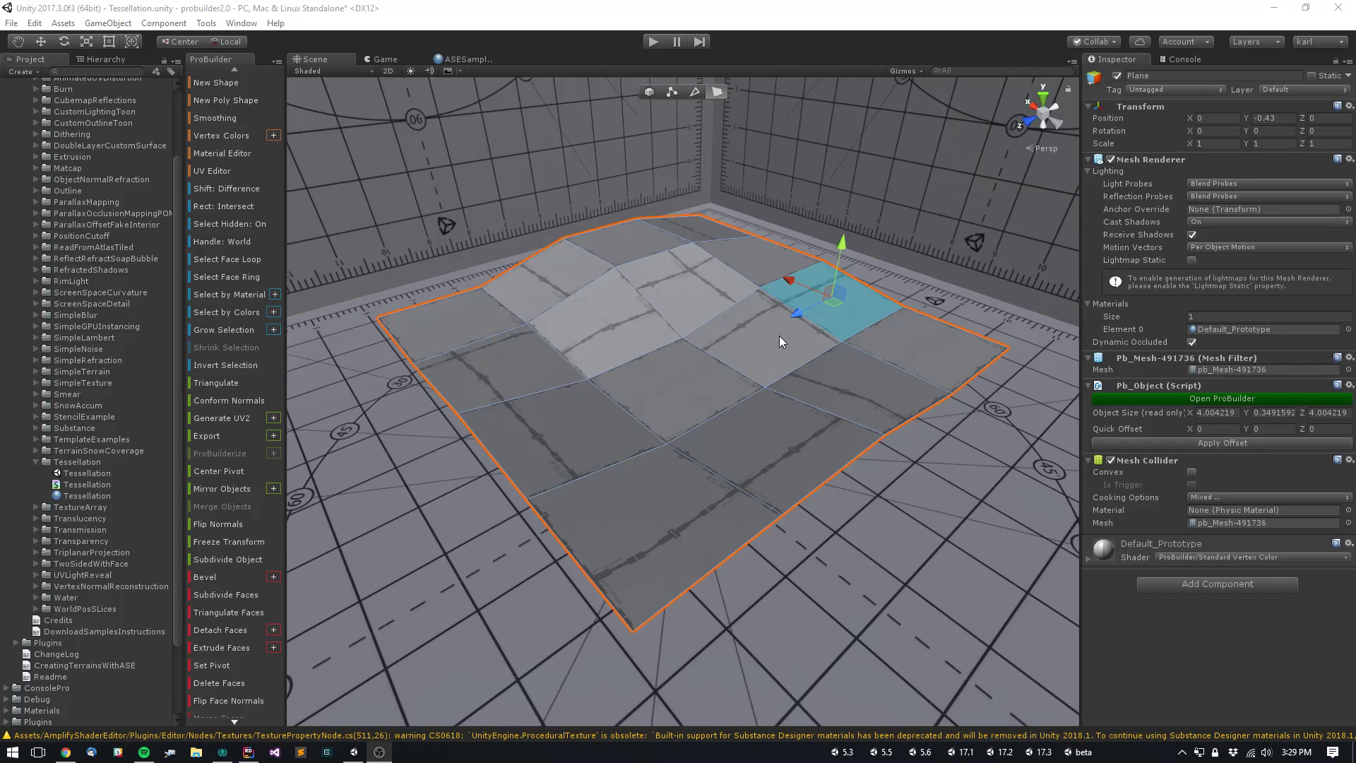
- Raise the face at the back top of the plane's mound slightly, to an object height of about 0.37
mouse_move(684, 340)
middle_down()
mouse_move(691, 311)
mouse_move(683, 331)
middle_up()
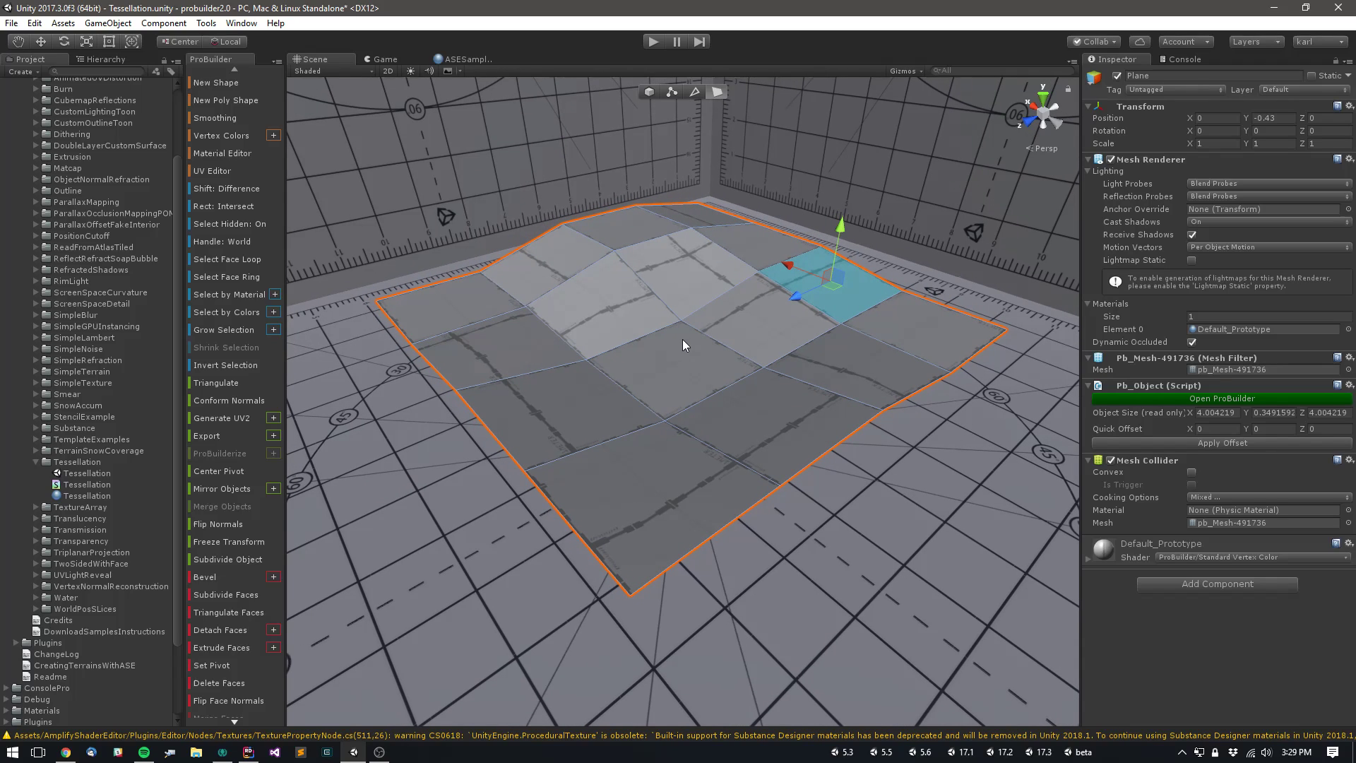
alt+drag(685, 232, 692, 342)
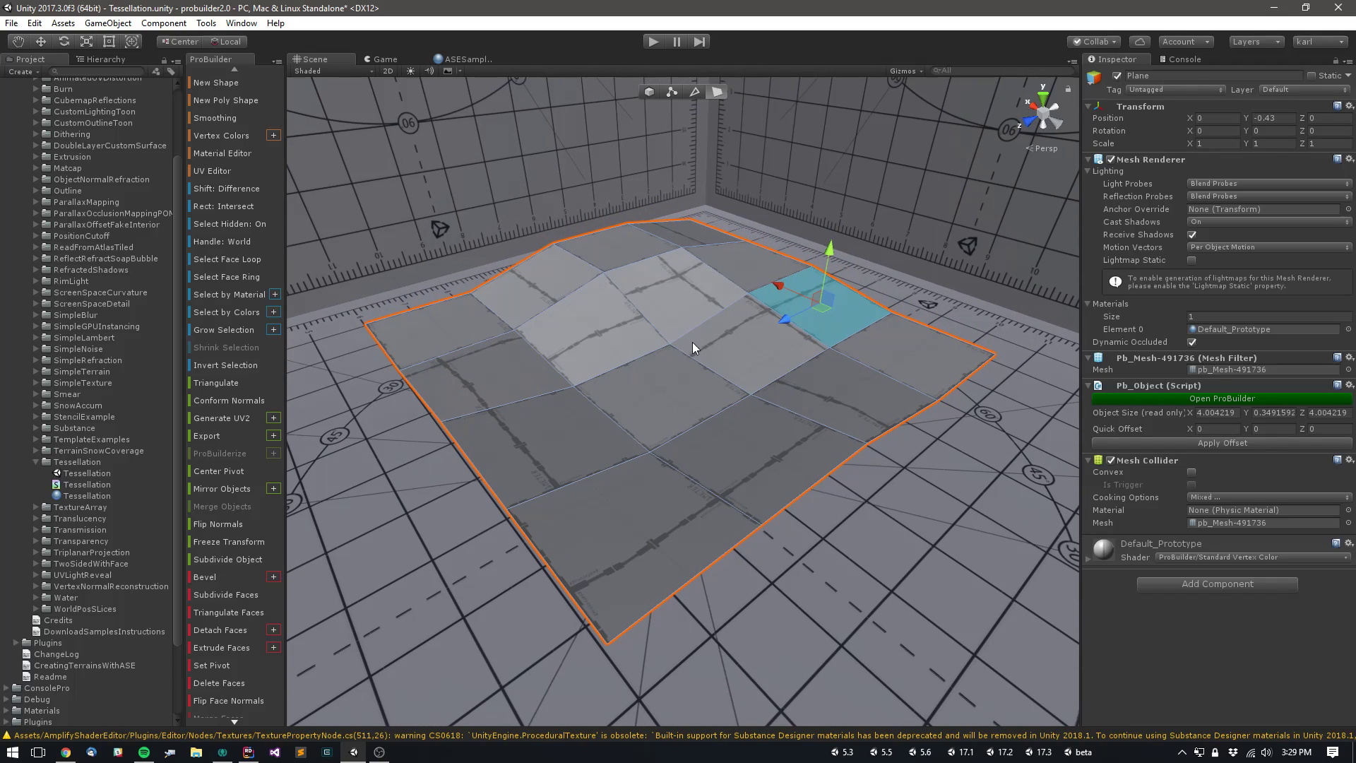
click(656, 288)
click(618, 236)
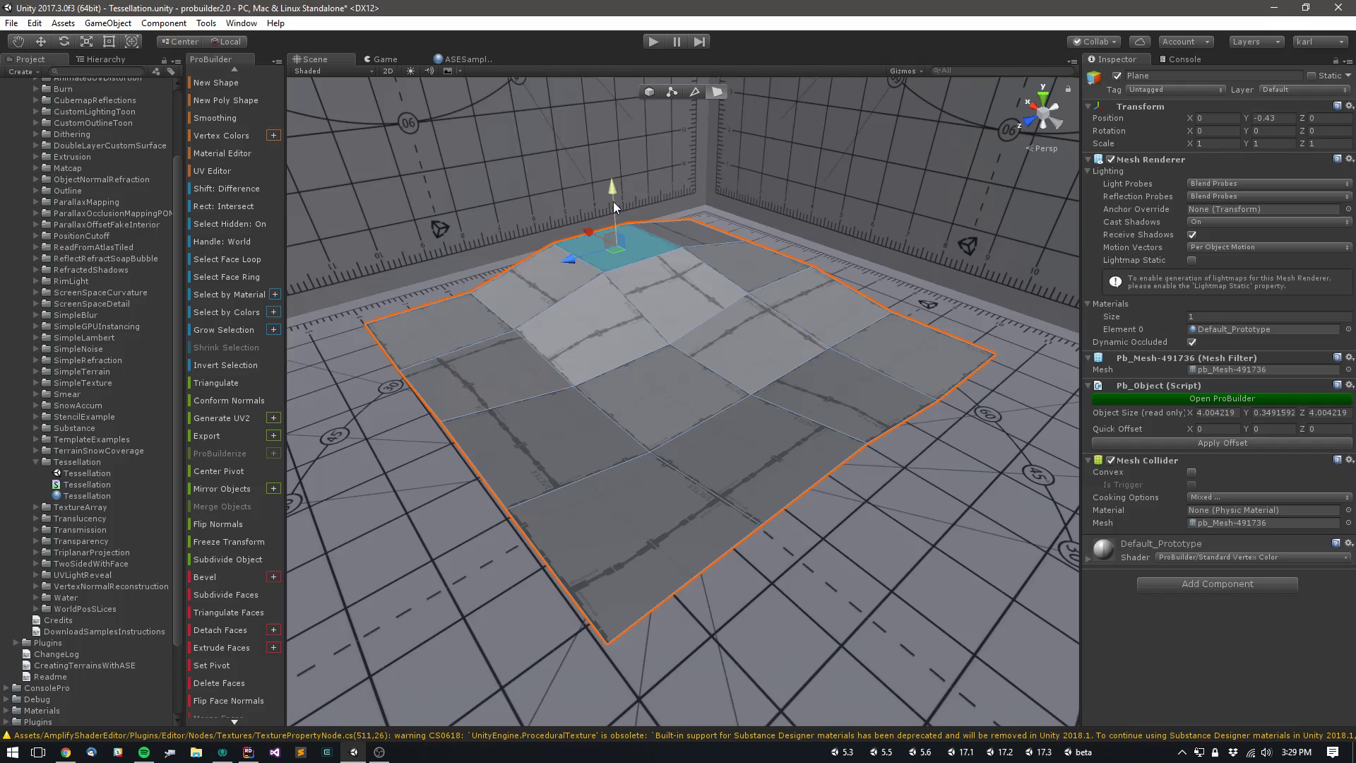
mouse_move(613, 202)
mouse_down()
mouse_move(618, 216)
mouse_move(610, 192)
mouse_up()
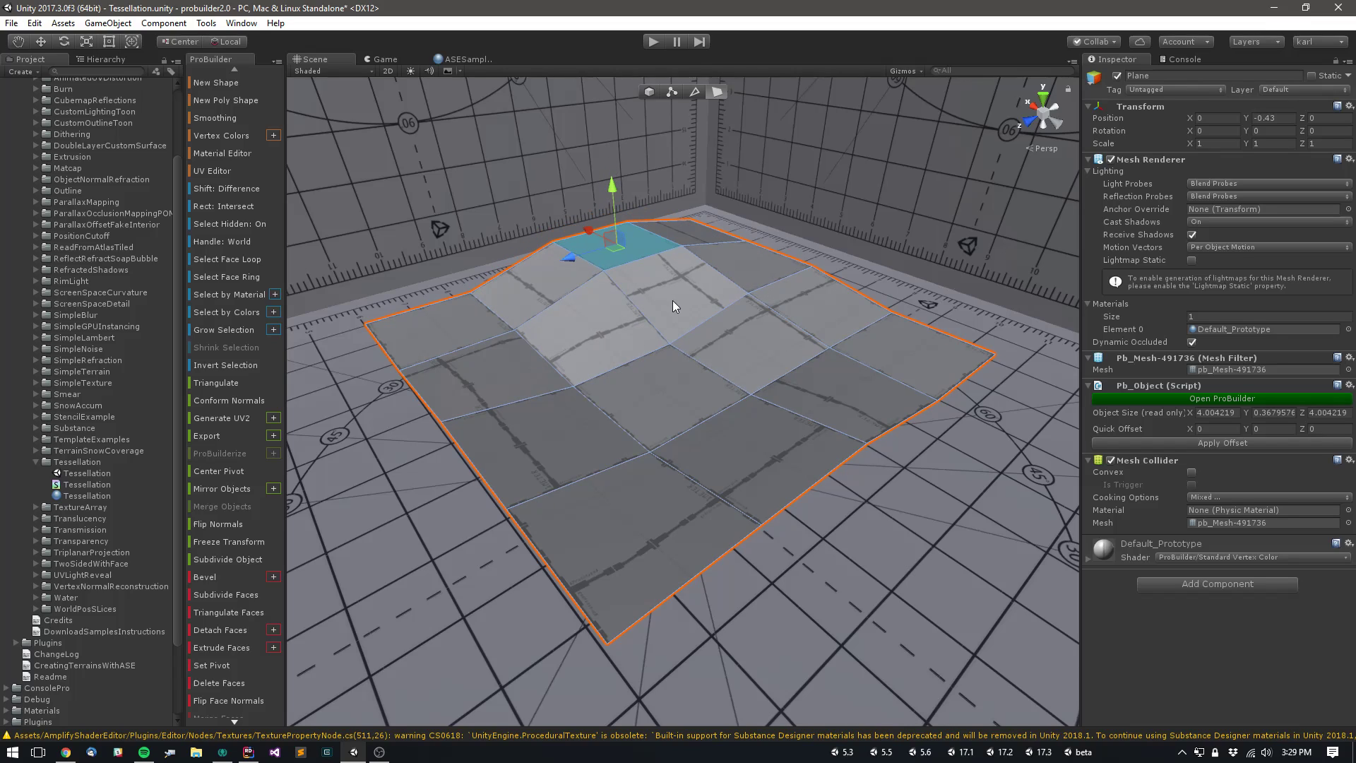
alt+drag(672, 299, 668, 315)
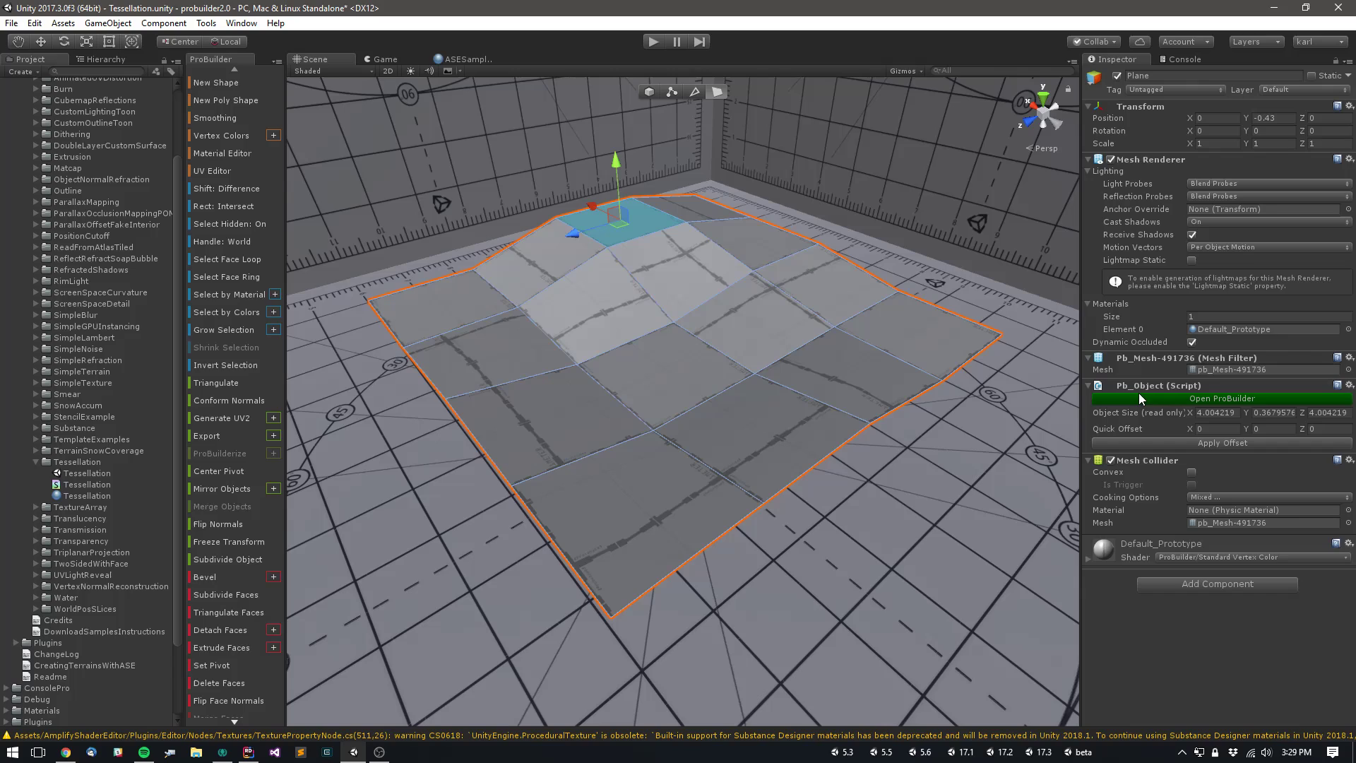
- Apply the Tessellation material to all faces of the plane with the Material Editor
click(233, 156)
click(703, 297)
key(ctrl+a)
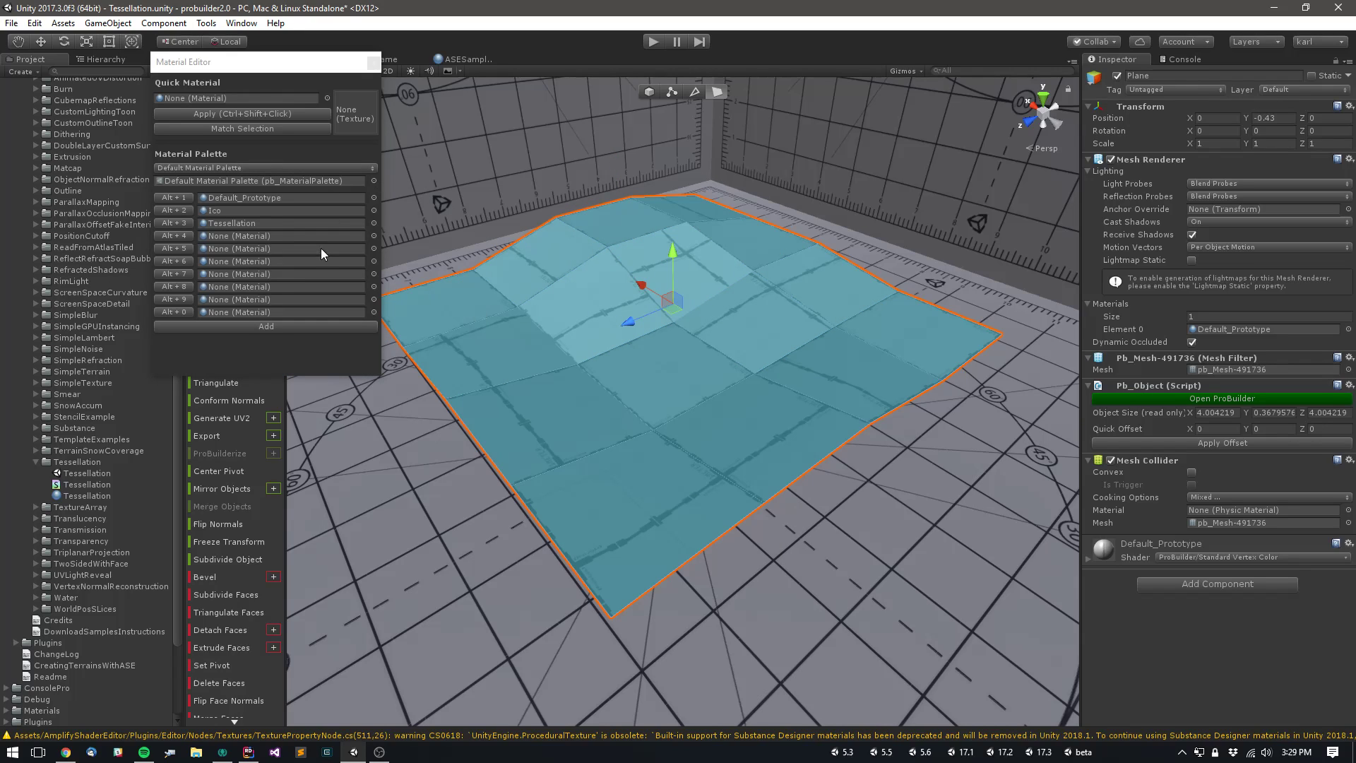
click(186, 222)
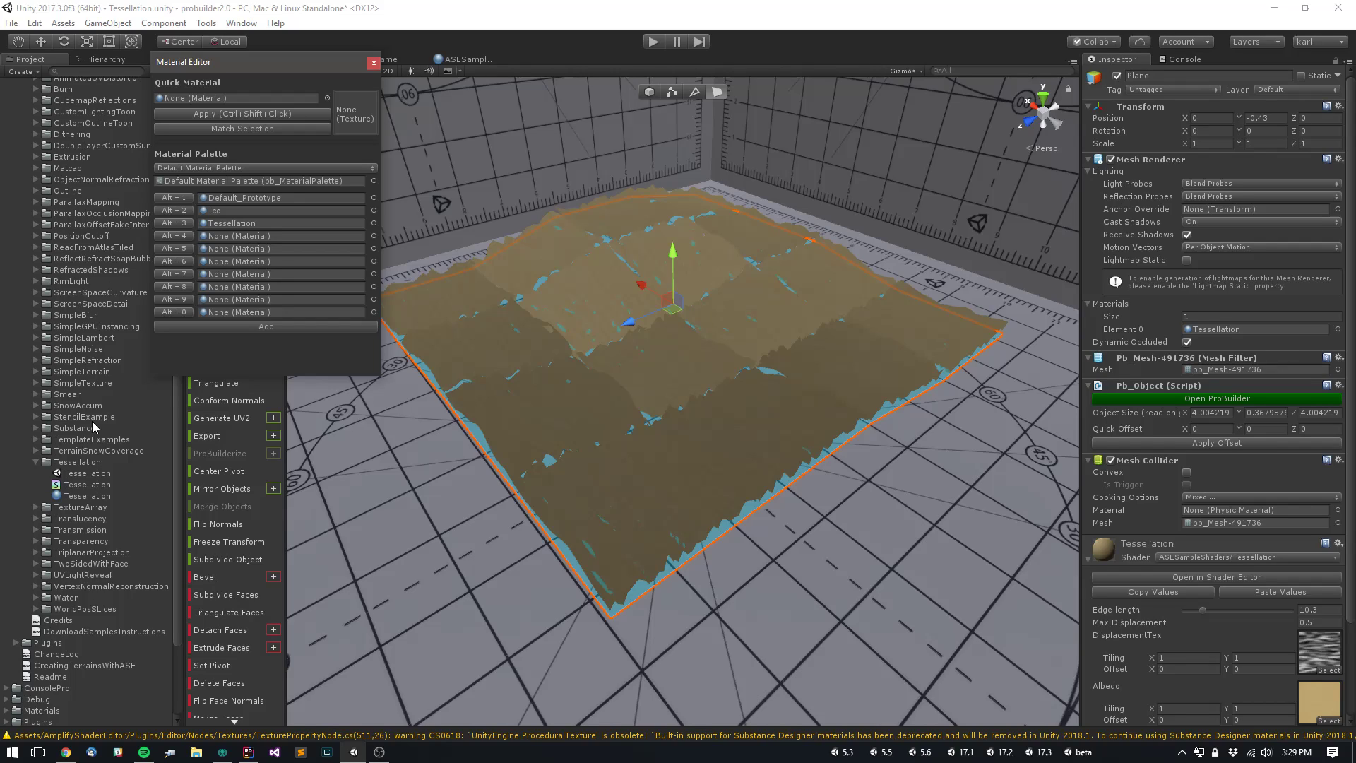
click(373, 63)
- Reselect all faces of the plane and apply the Default_Prototype material to them
click(671, 291)
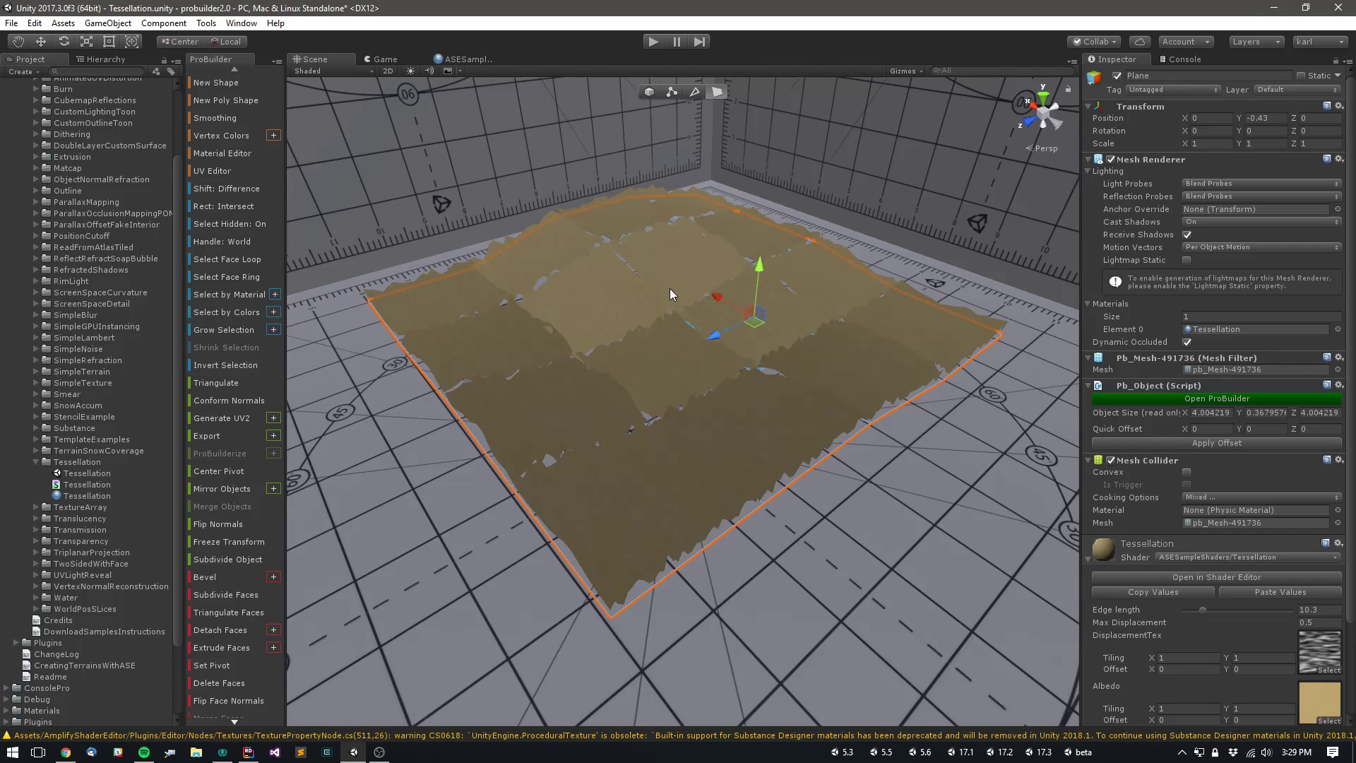
click(718, 92)
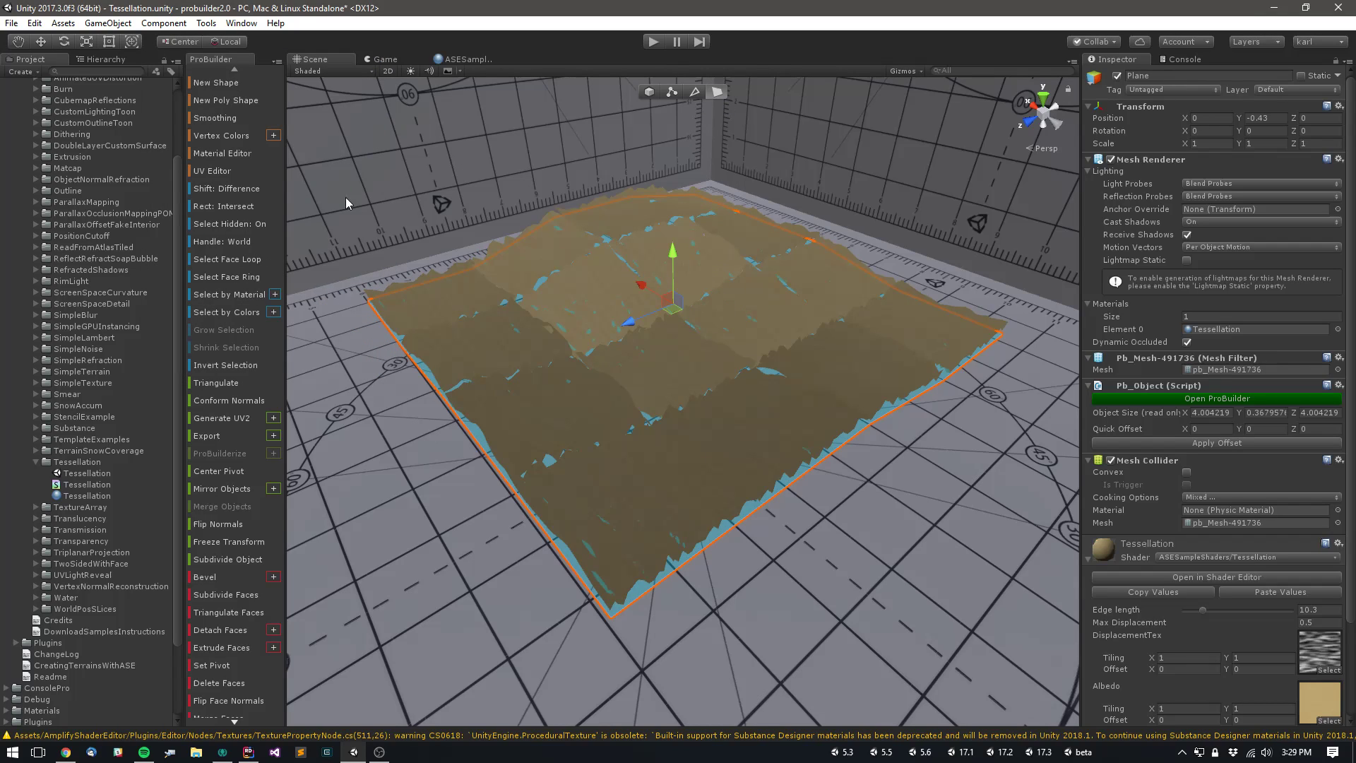
click(225, 153)
click(186, 197)
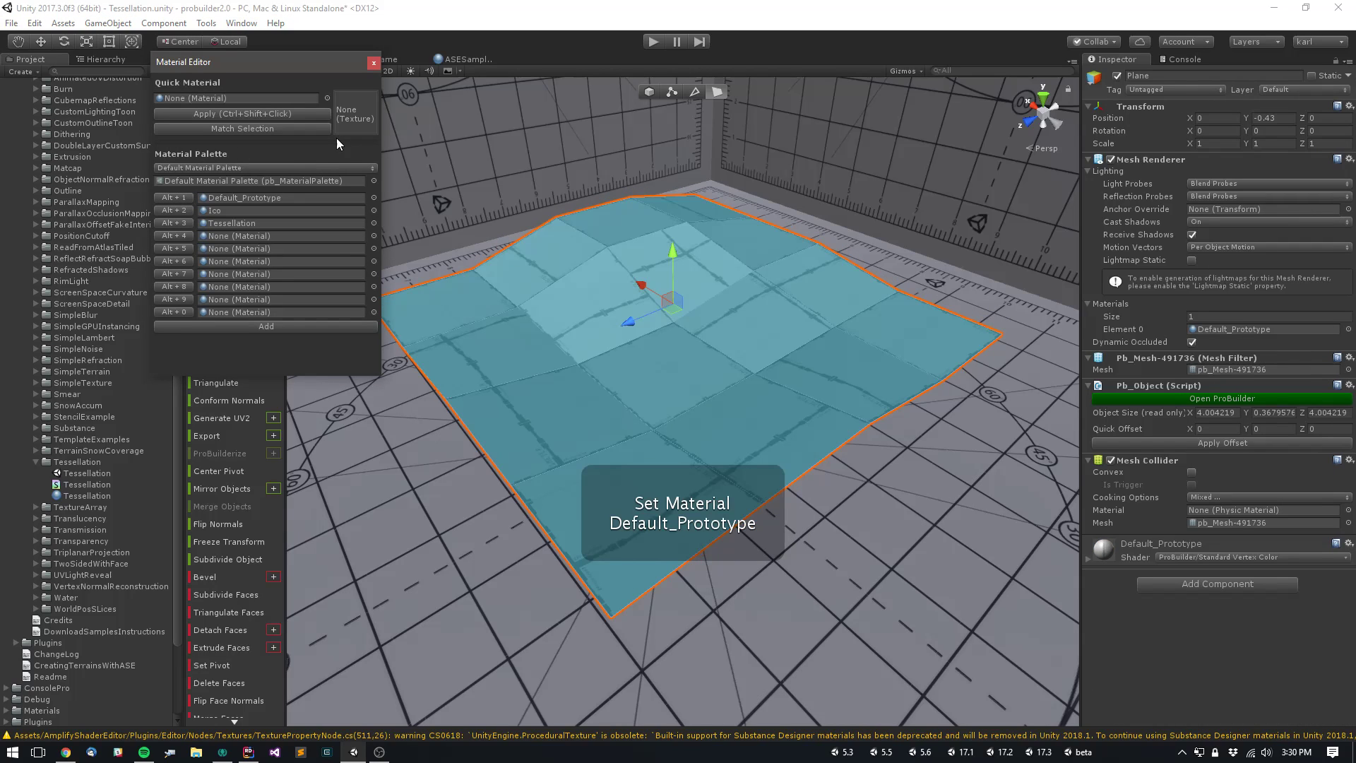
click(373, 63)
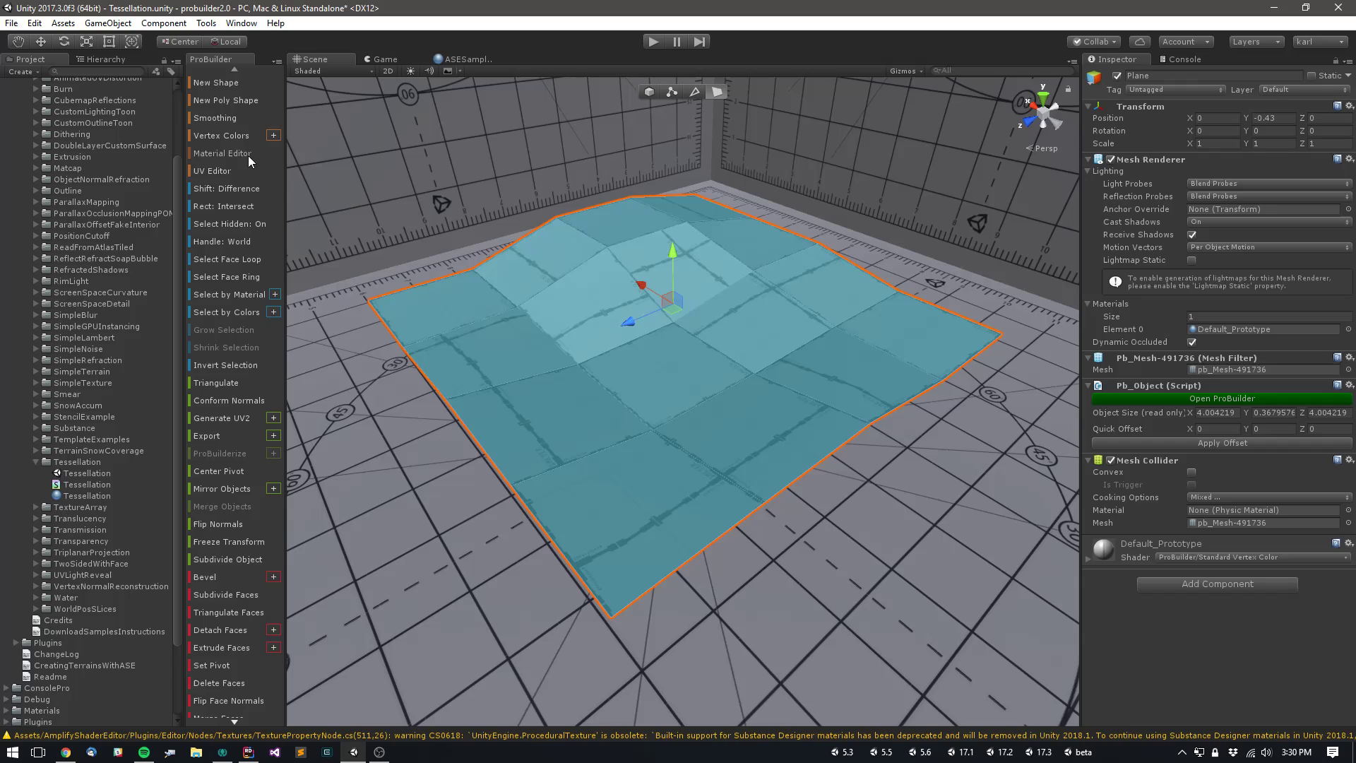
- Open the Smooth Group Editor and raise the mound's back top face to an object height of about 0.42
alt+drag(528, 272, 551, 328)
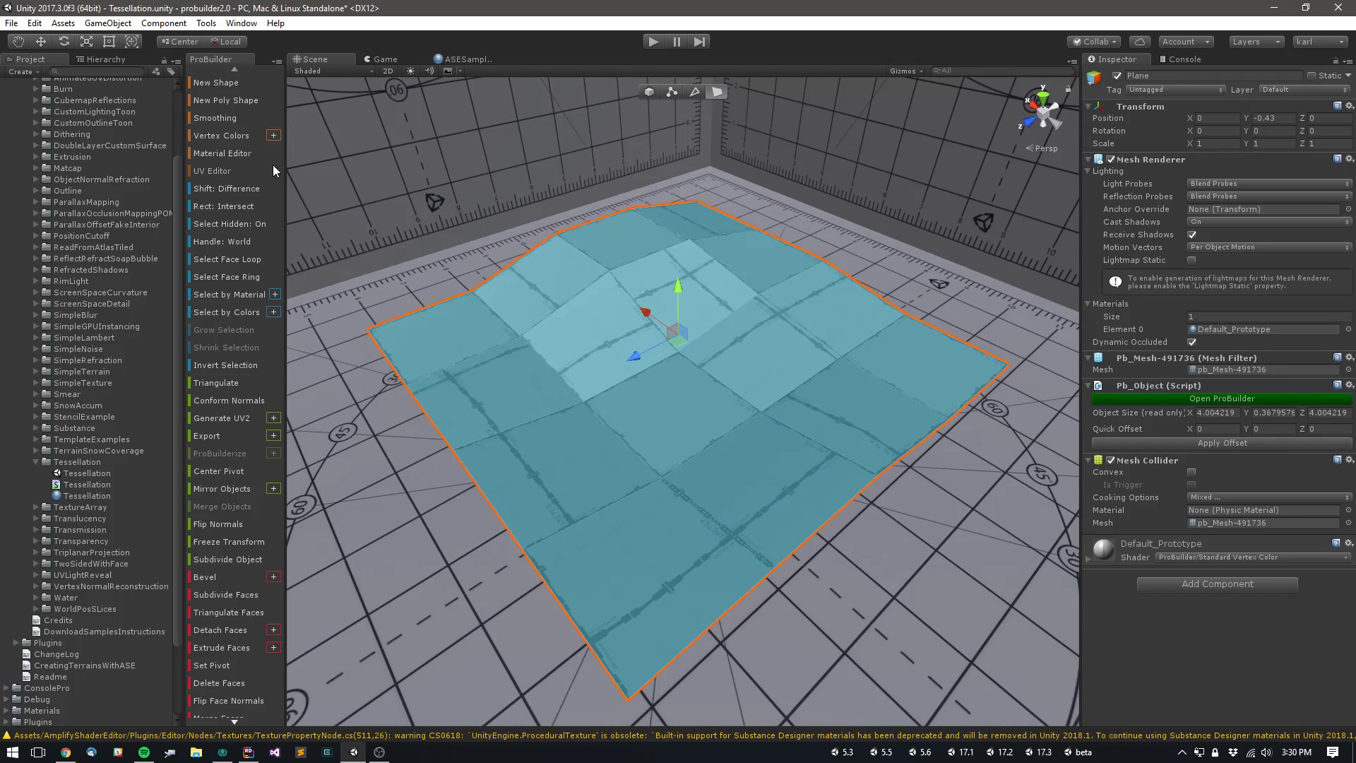
click(239, 119)
alt+drag(759, 304, 734, 242)
click(595, 224)
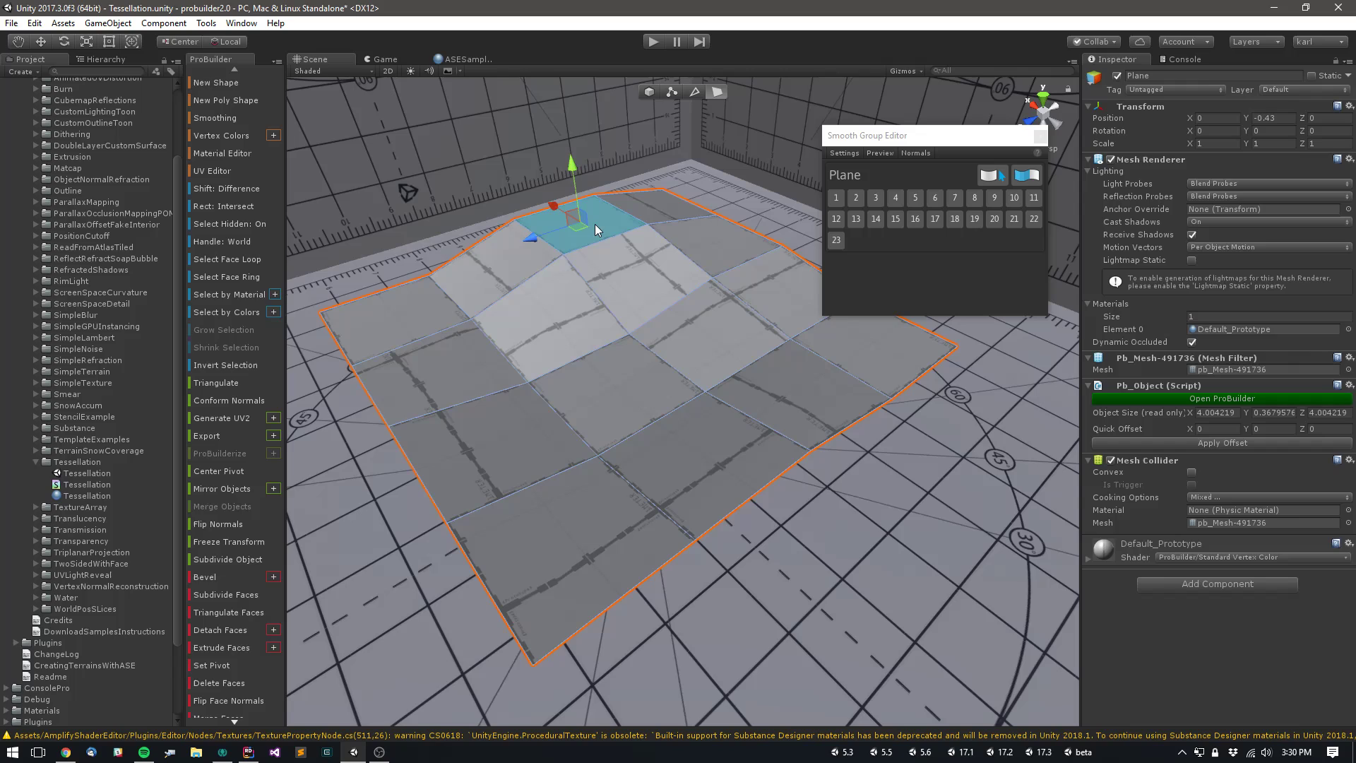
mouse_move(564, 168)
mouse_down()
mouse_move(570, 151)
mouse_move(573, 193)
mouse_move(571, 156)
mouse_up()
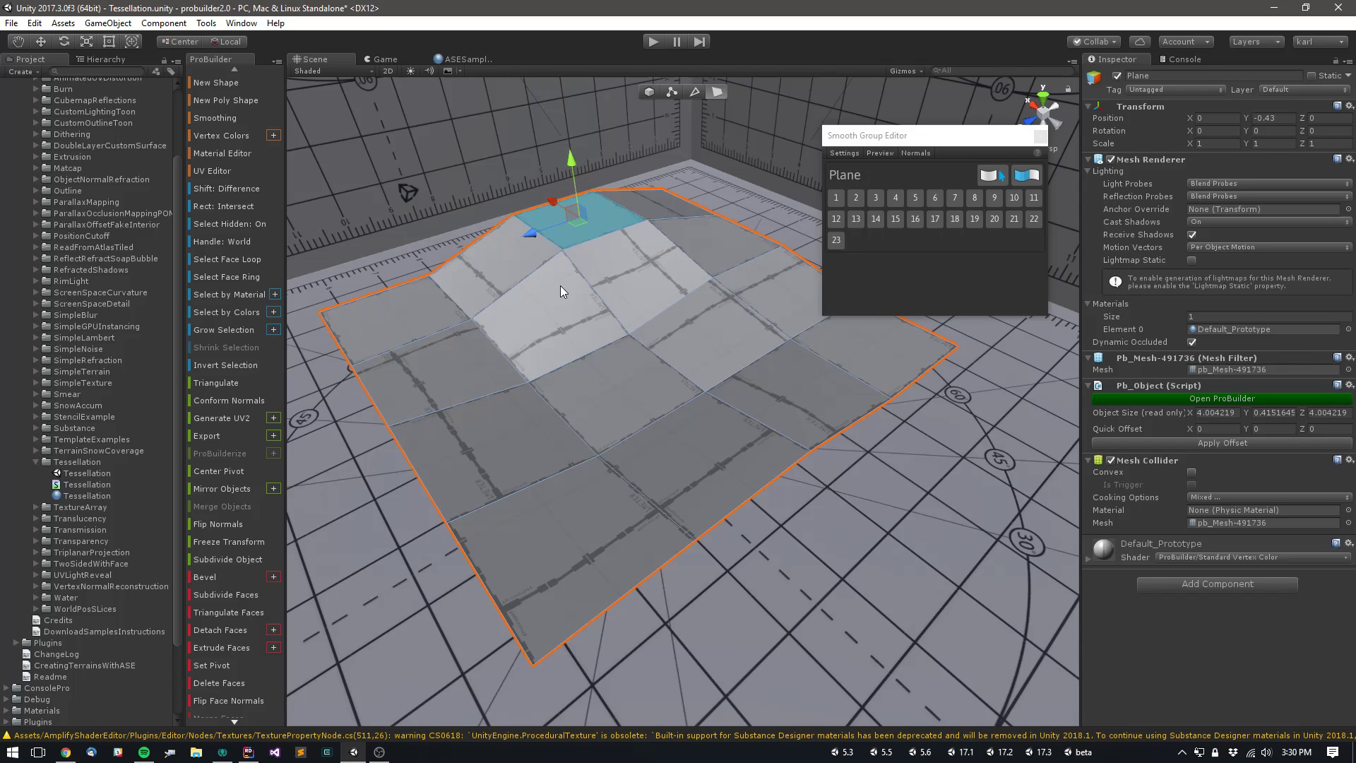
- Display the plane's vertex normals from the Smooth Group Editor
alt+drag(562, 288, 666, 282)
click(914, 154)
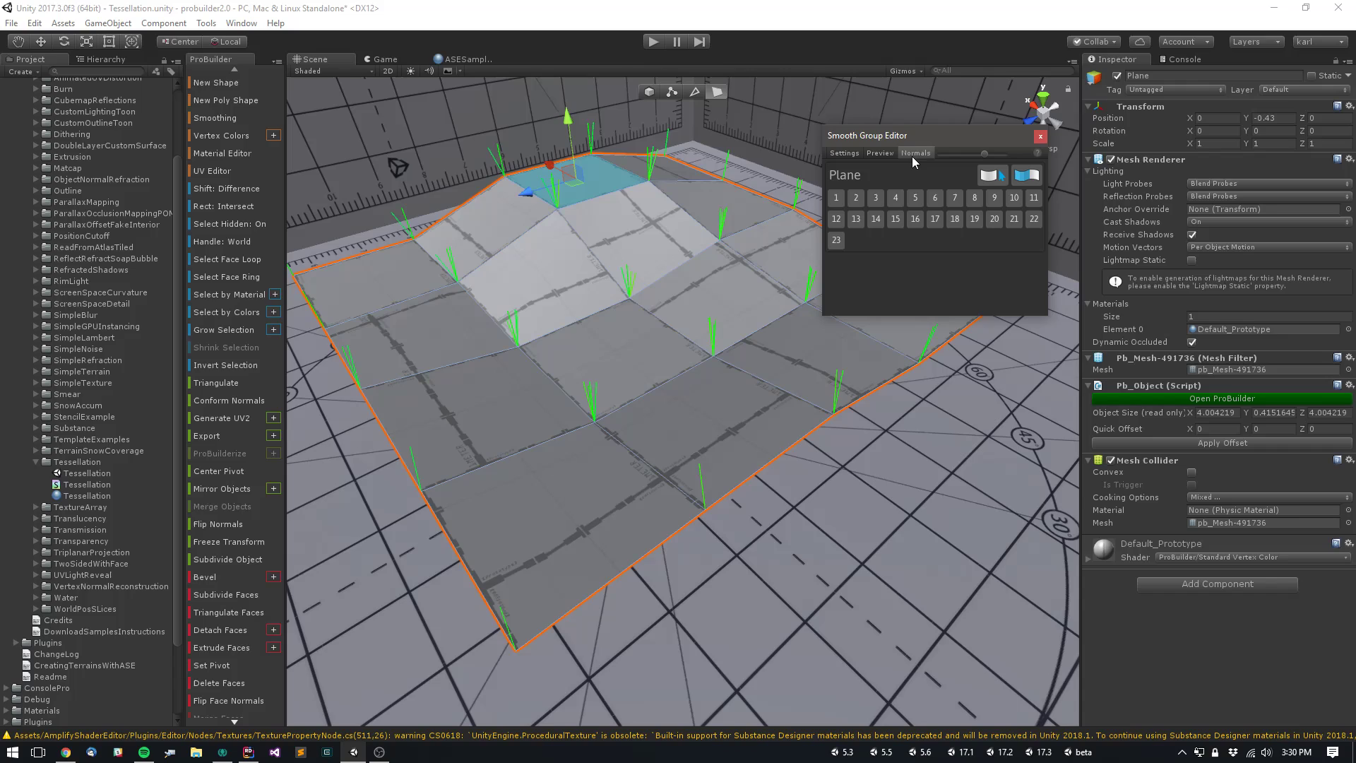
middle_drag(660, 211, 659, 248)
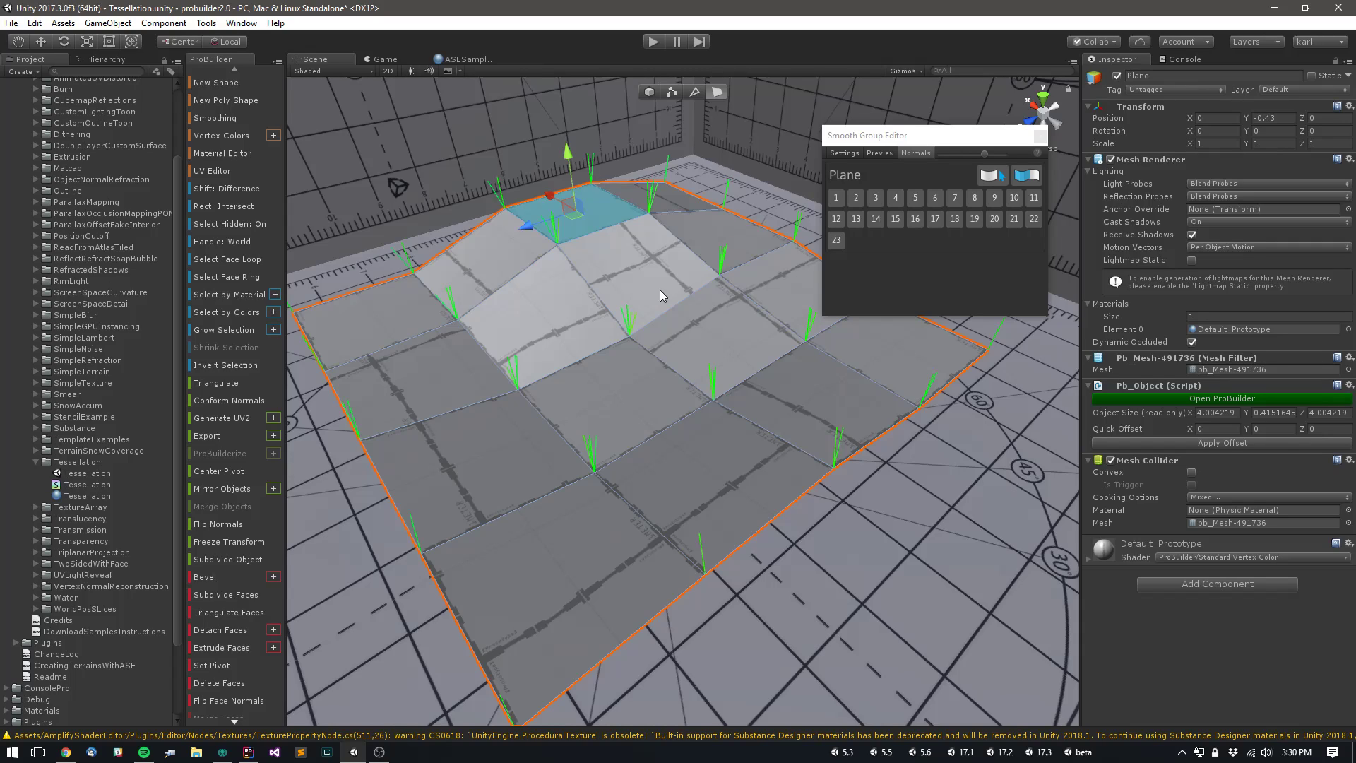
- Assign all faces of the plane to smoothing group 1
click(697, 296)
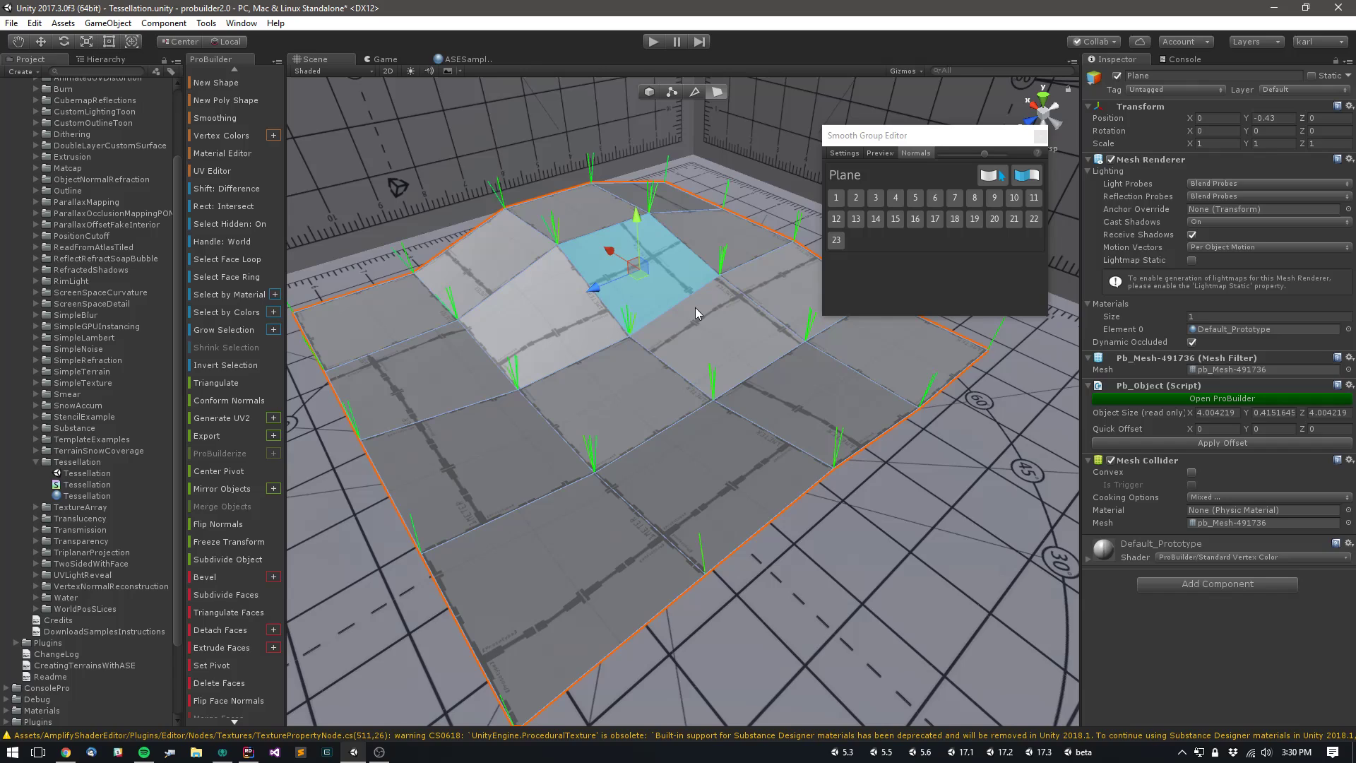
key(ctrl+a)
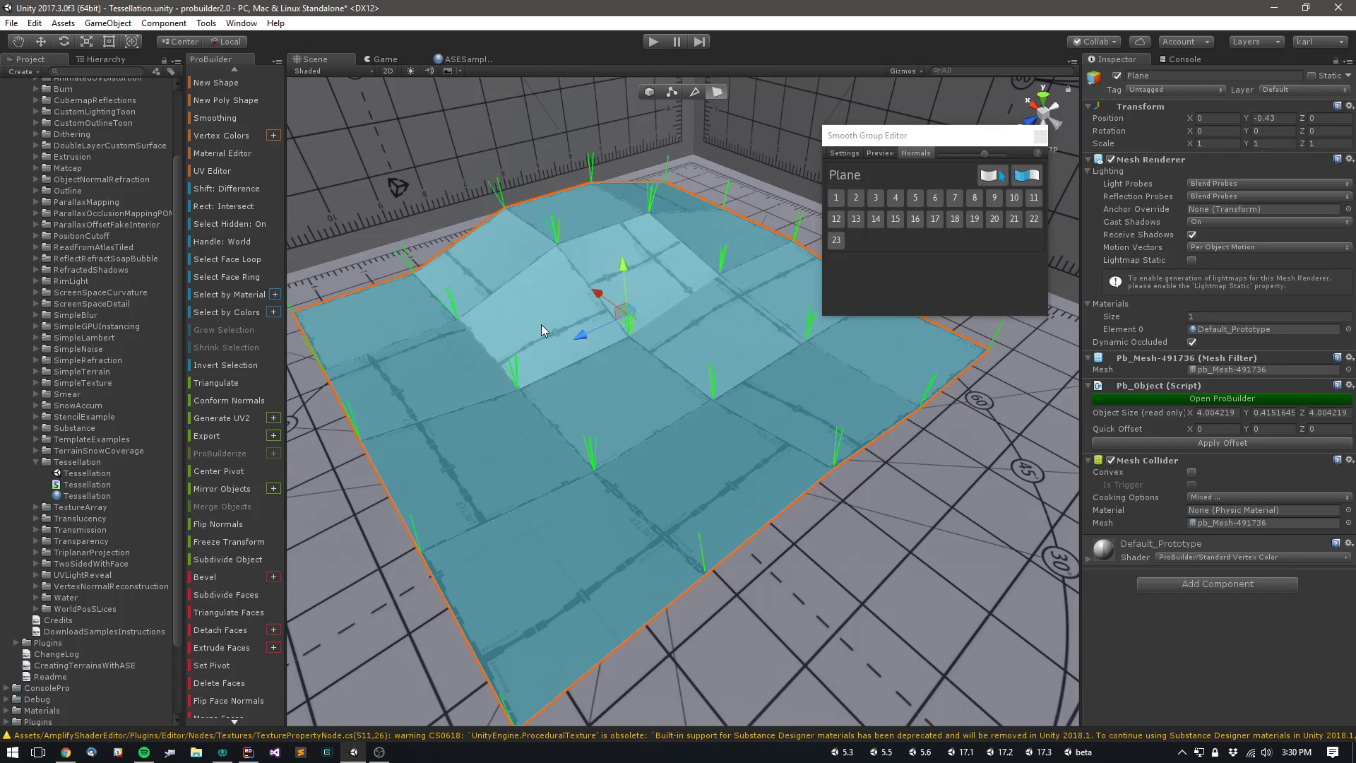
click(837, 199)
middle_drag(719, 341, 720, 334)
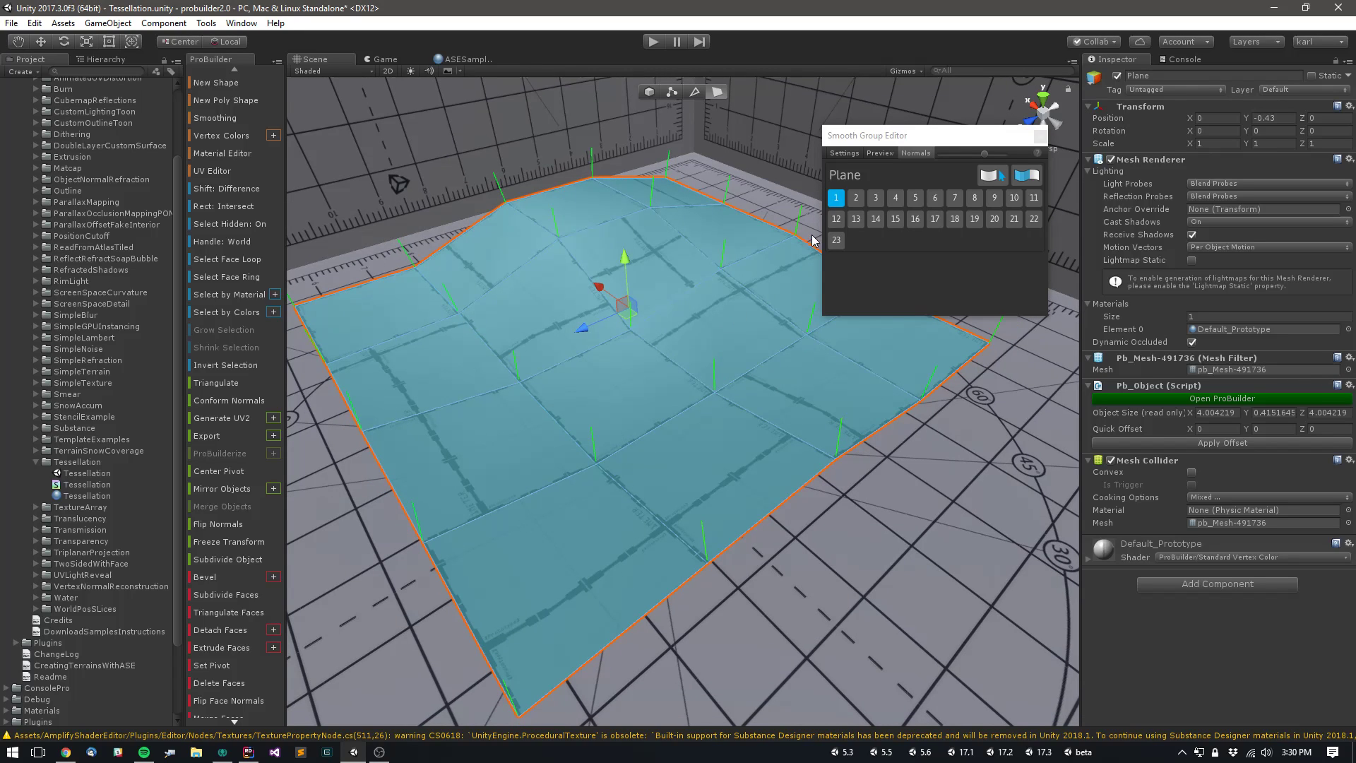
- Check individual faces of the plane for their smoothing group and shared normals, and close the Smooth Group Editor
click(598, 424)
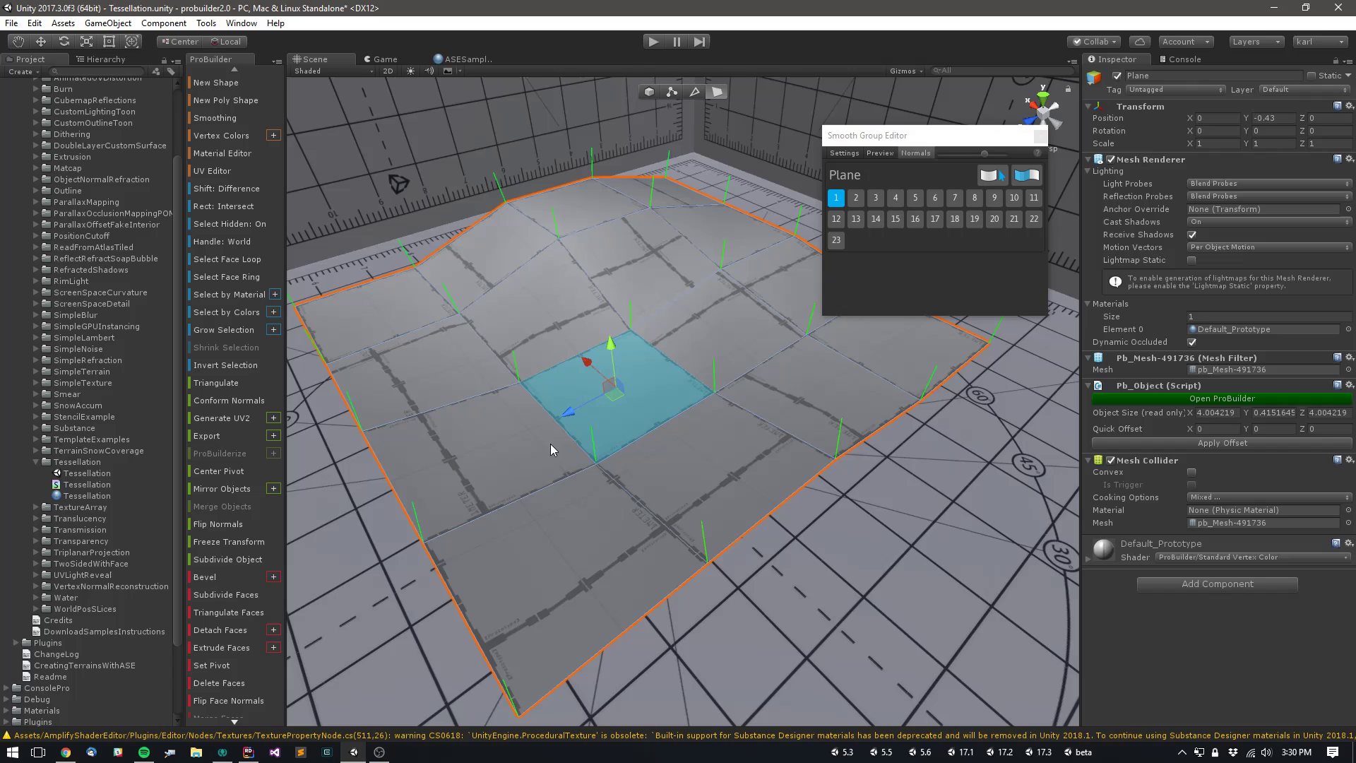
click(546, 447)
click(597, 424)
click(539, 447)
click(732, 359)
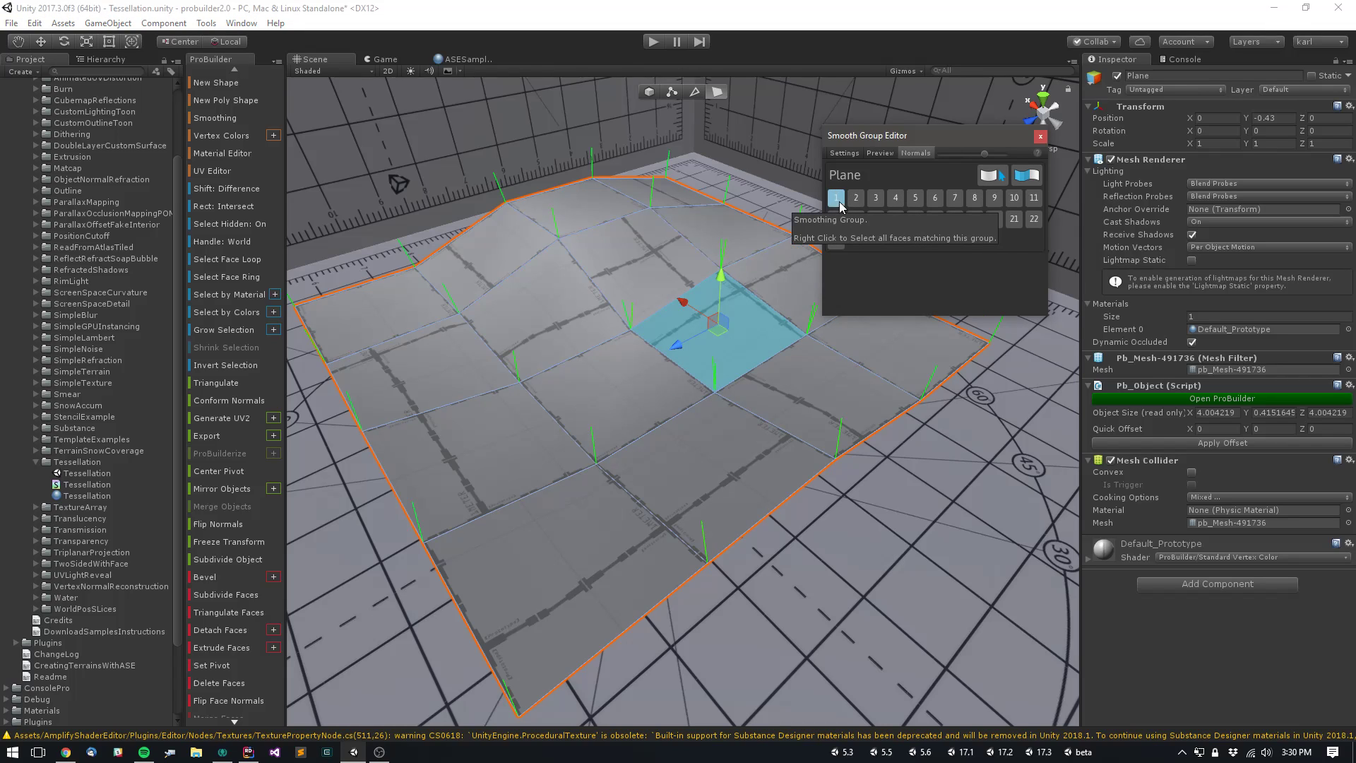
click(1040, 141)
- Apply the Tessellation material to all faces of the smoothed plane and close the Material Editor
alt+drag(717, 311, 541, 320)
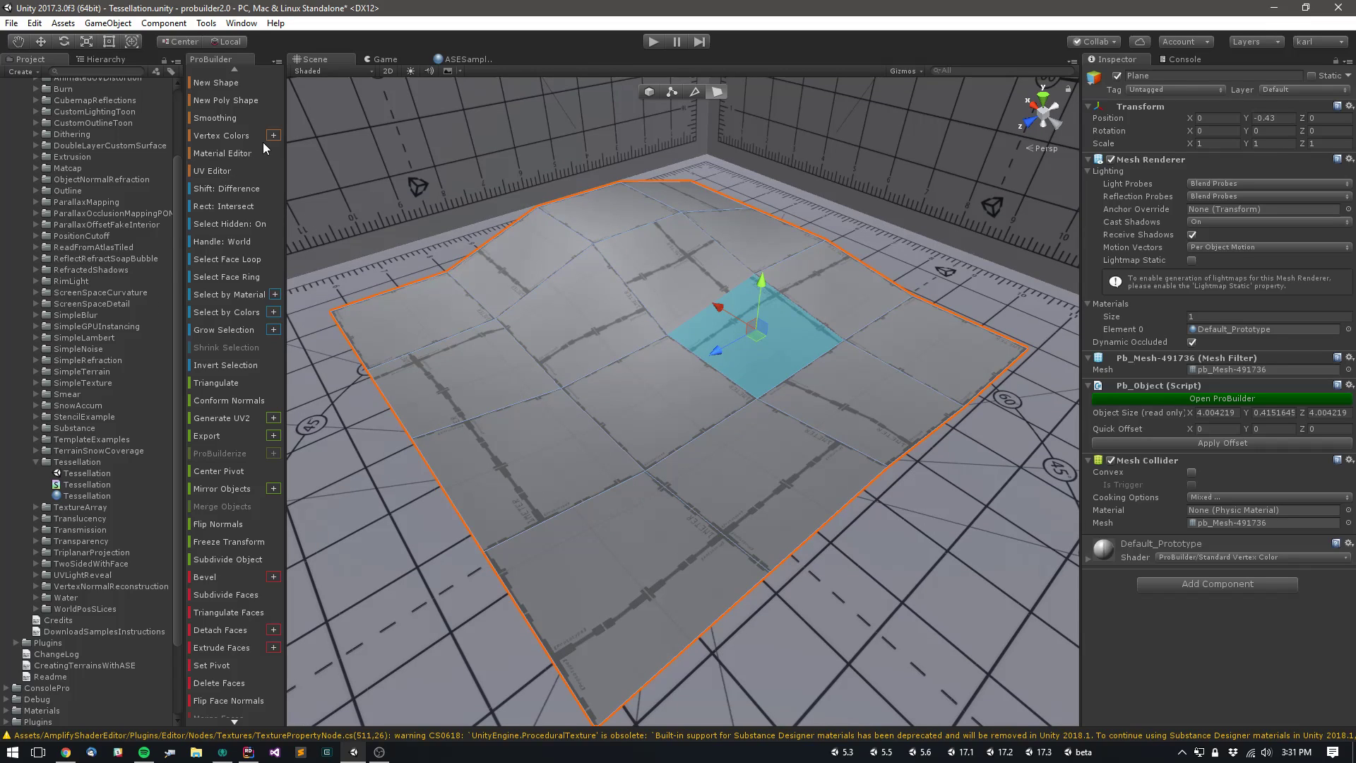
click(233, 152)
click(570, 313)
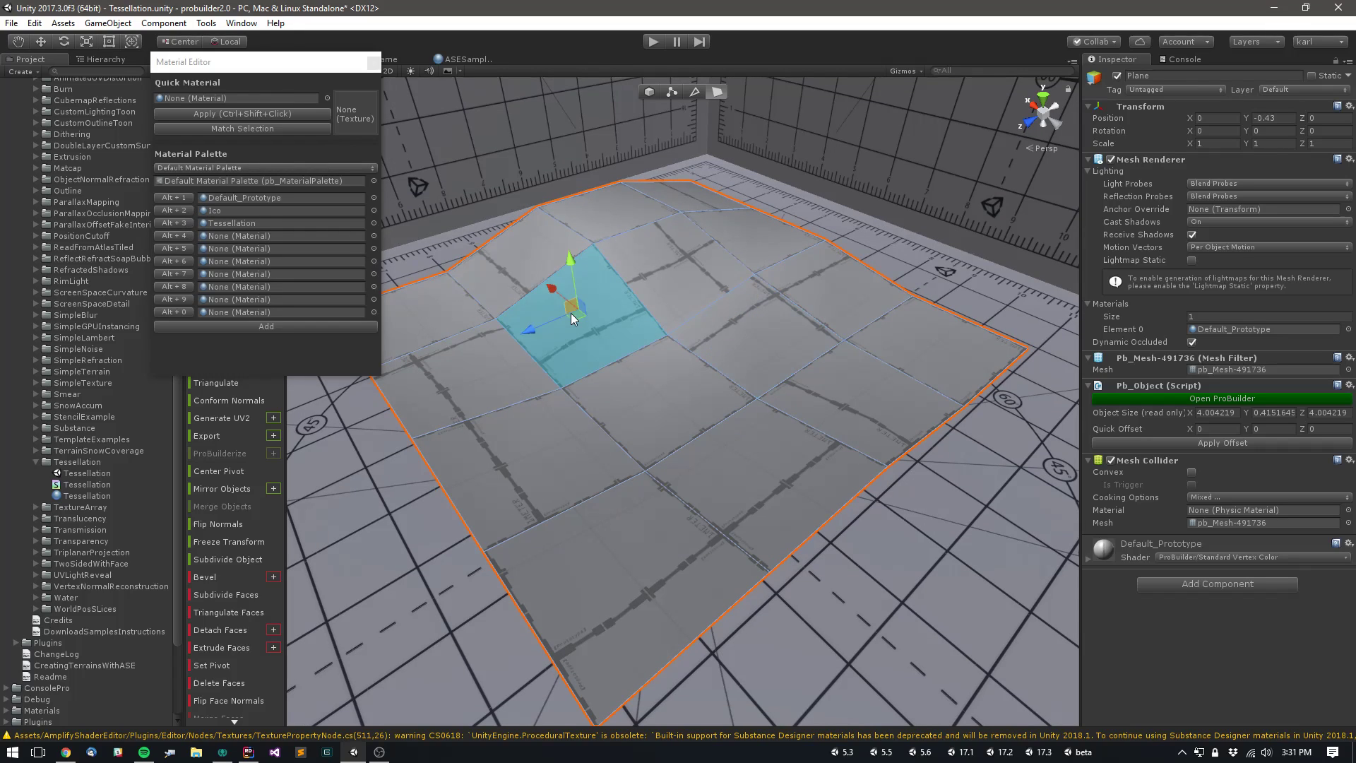
click(619, 316)
key(ctrl+a)
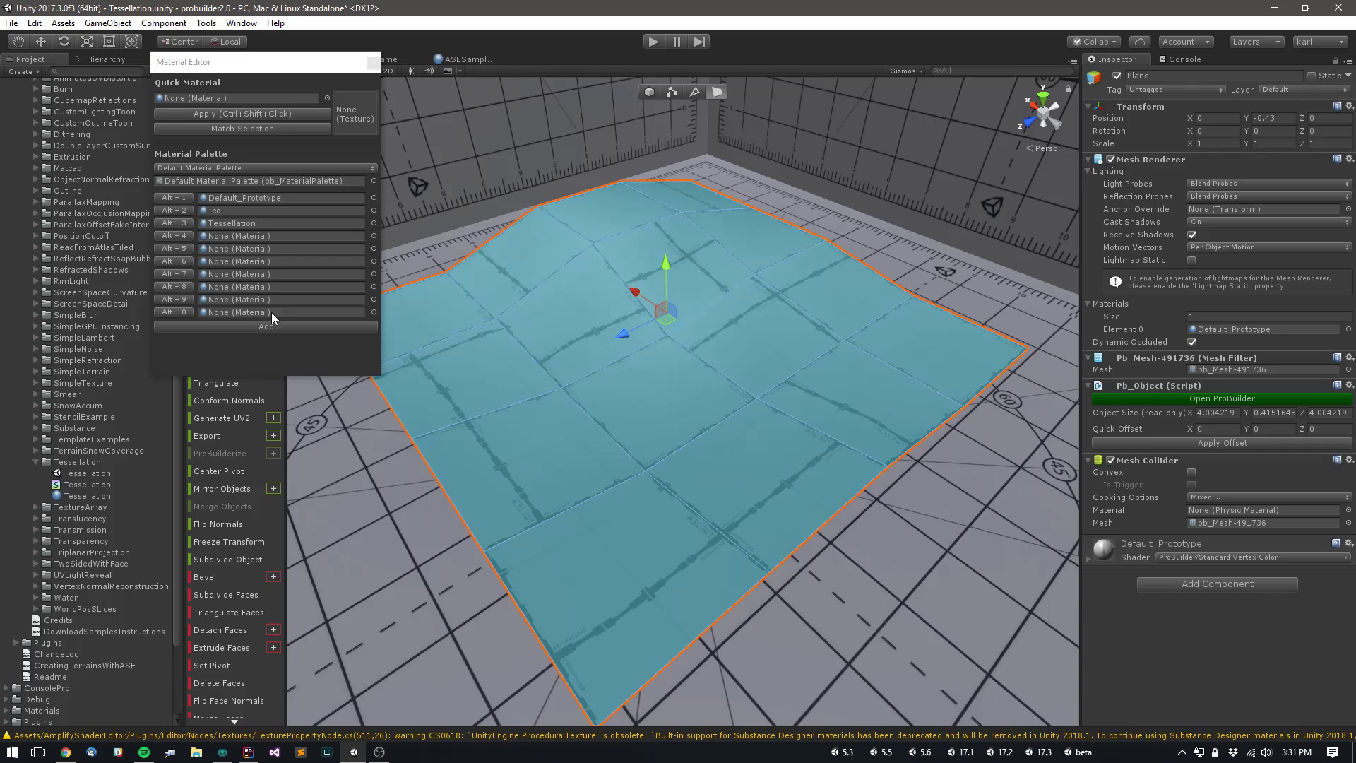
click(185, 223)
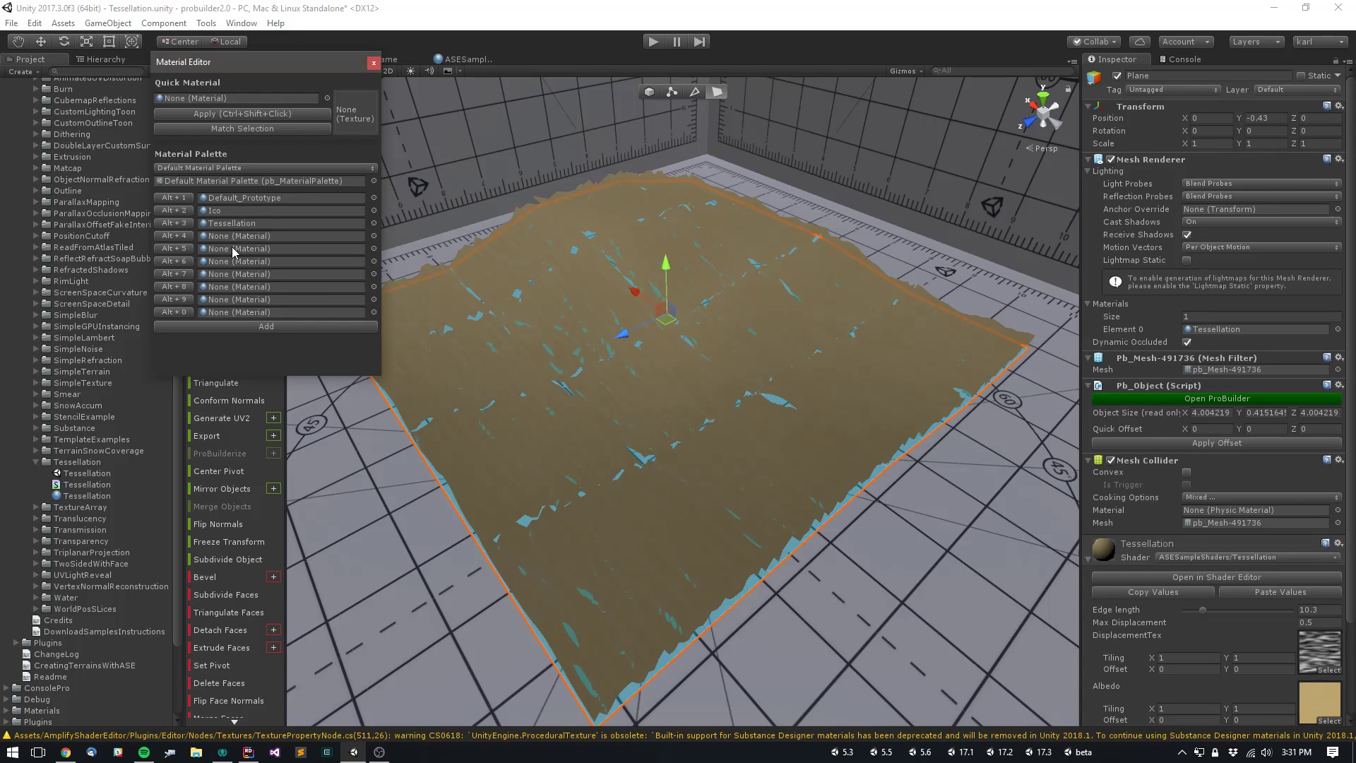
click(374, 63)
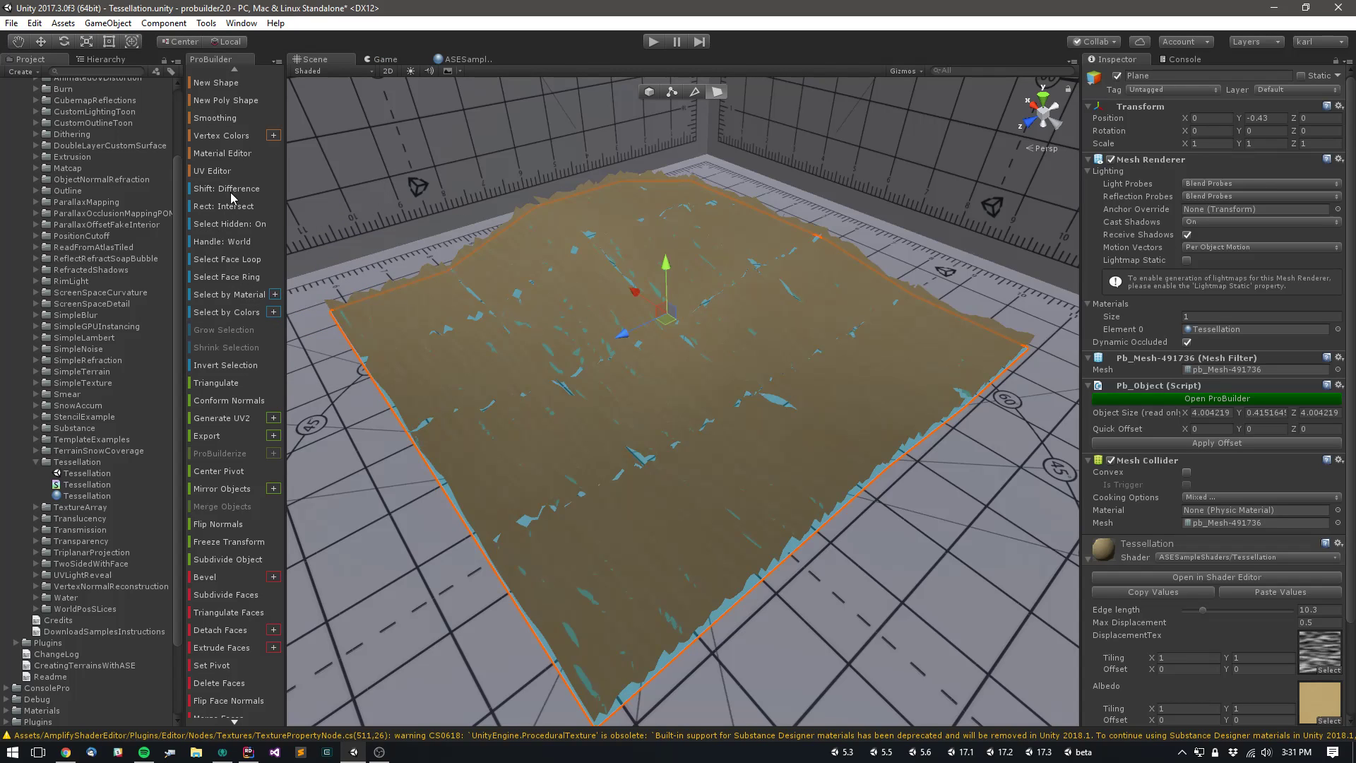
- Group all the plane's faces into a single texture group in the UV Editor
click(227, 170)
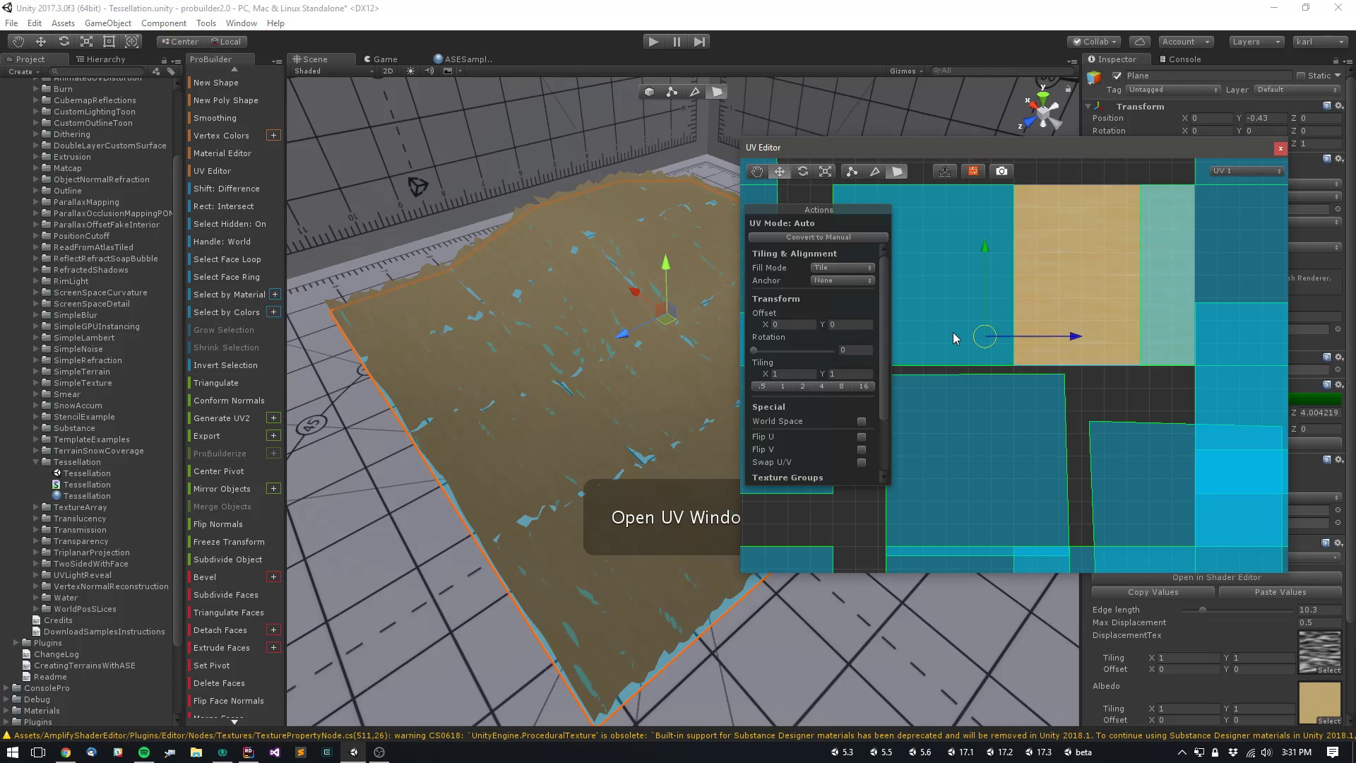
middle_drag(1004, 388, 1006, 392)
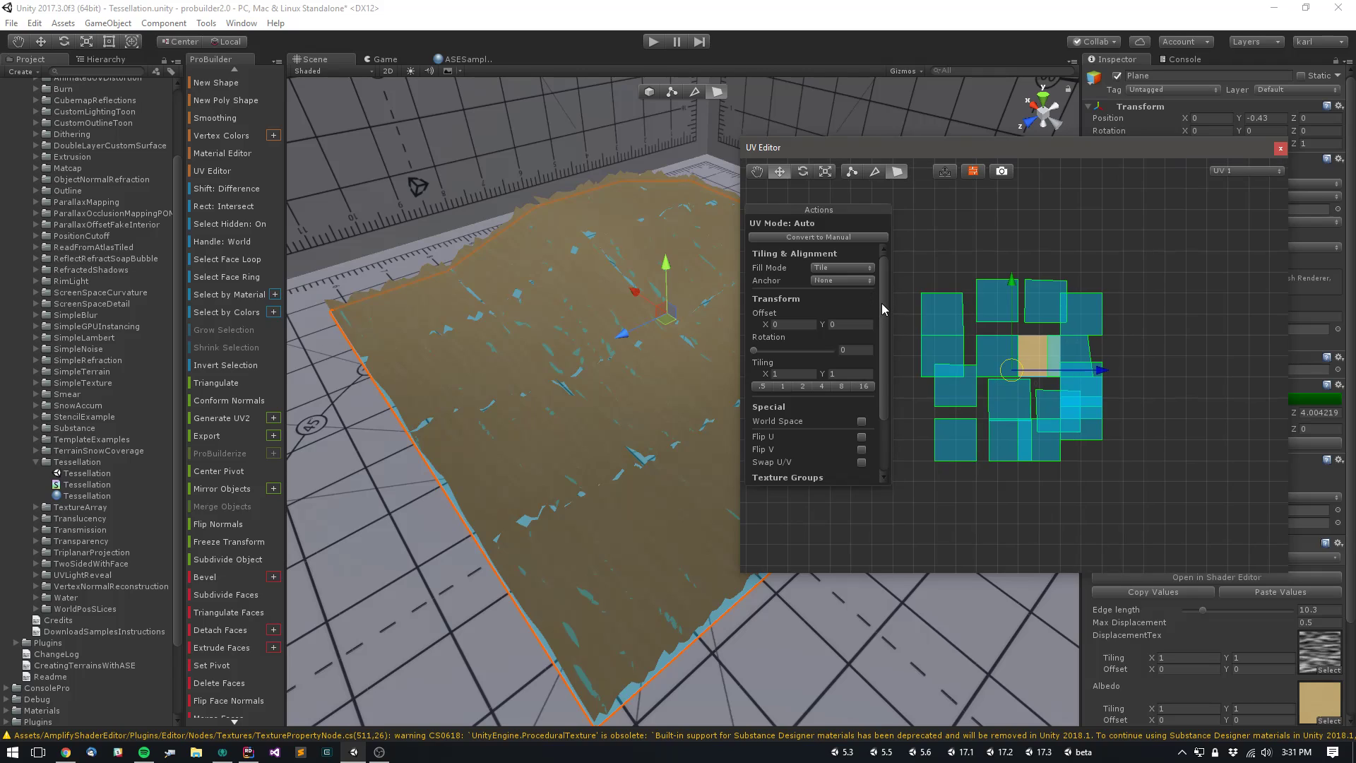
mouse_move(881, 303)
mouse_down()
mouse_move(874, 367)
mouse_move(865, 283)
mouse_up()
right_drag(568, 318, 525, 314)
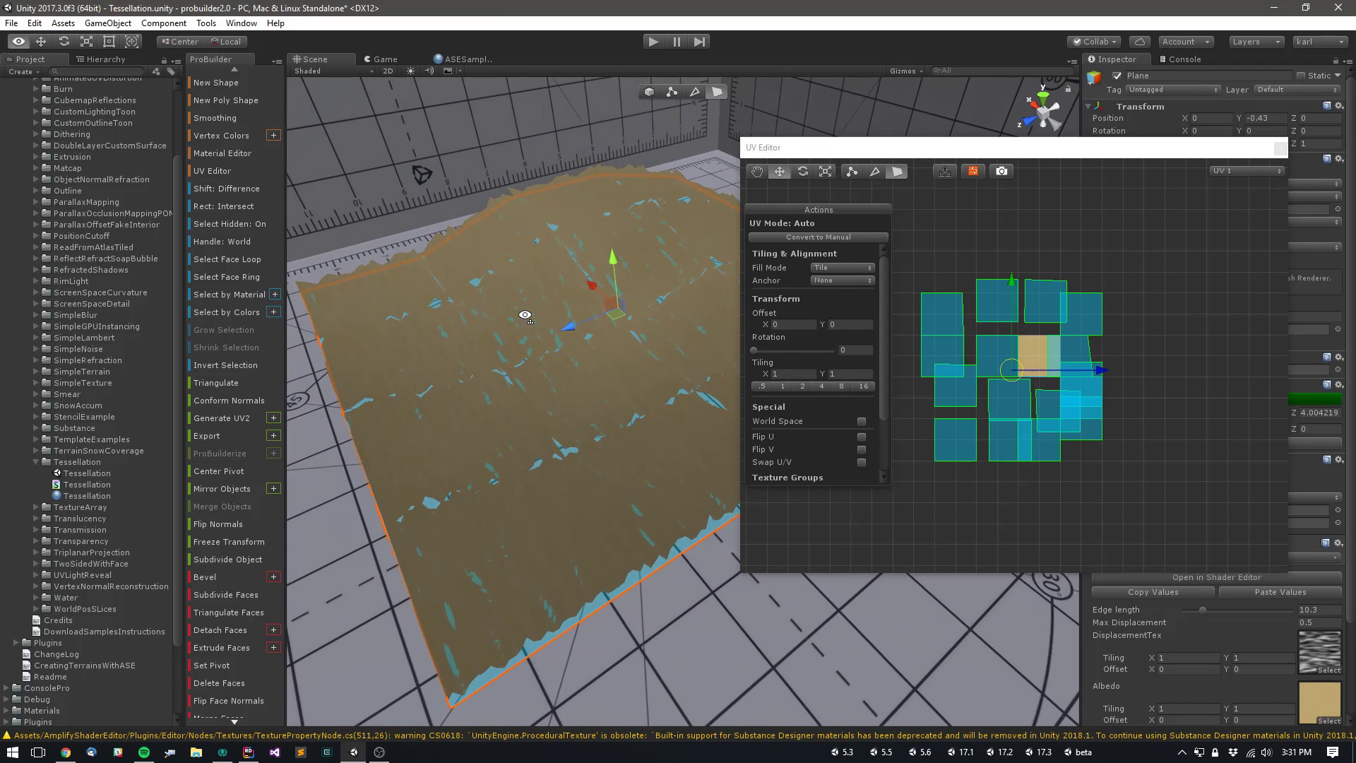
alt+drag(525, 315, 506, 312)
scroll(884, 409, down, 3)
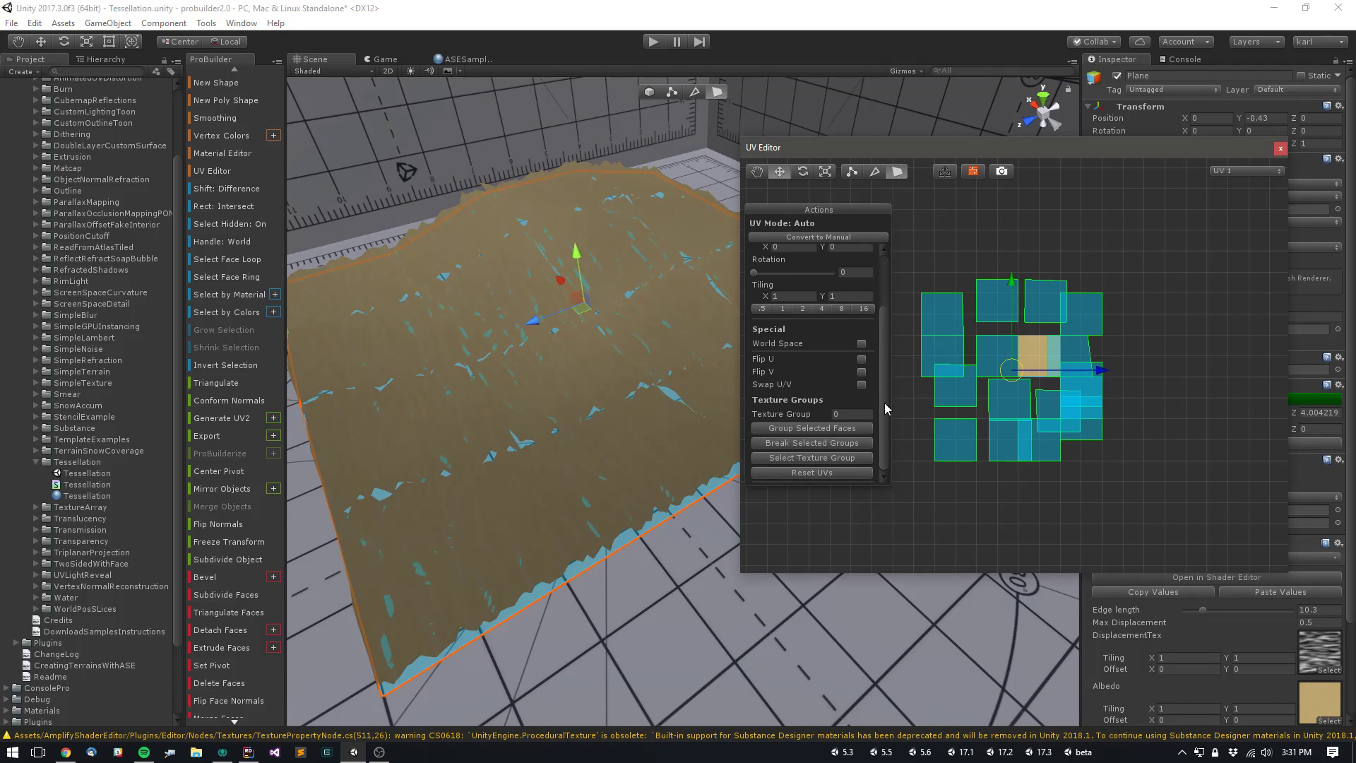
click(844, 430)
alt+drag(622, 360, 659, 357)
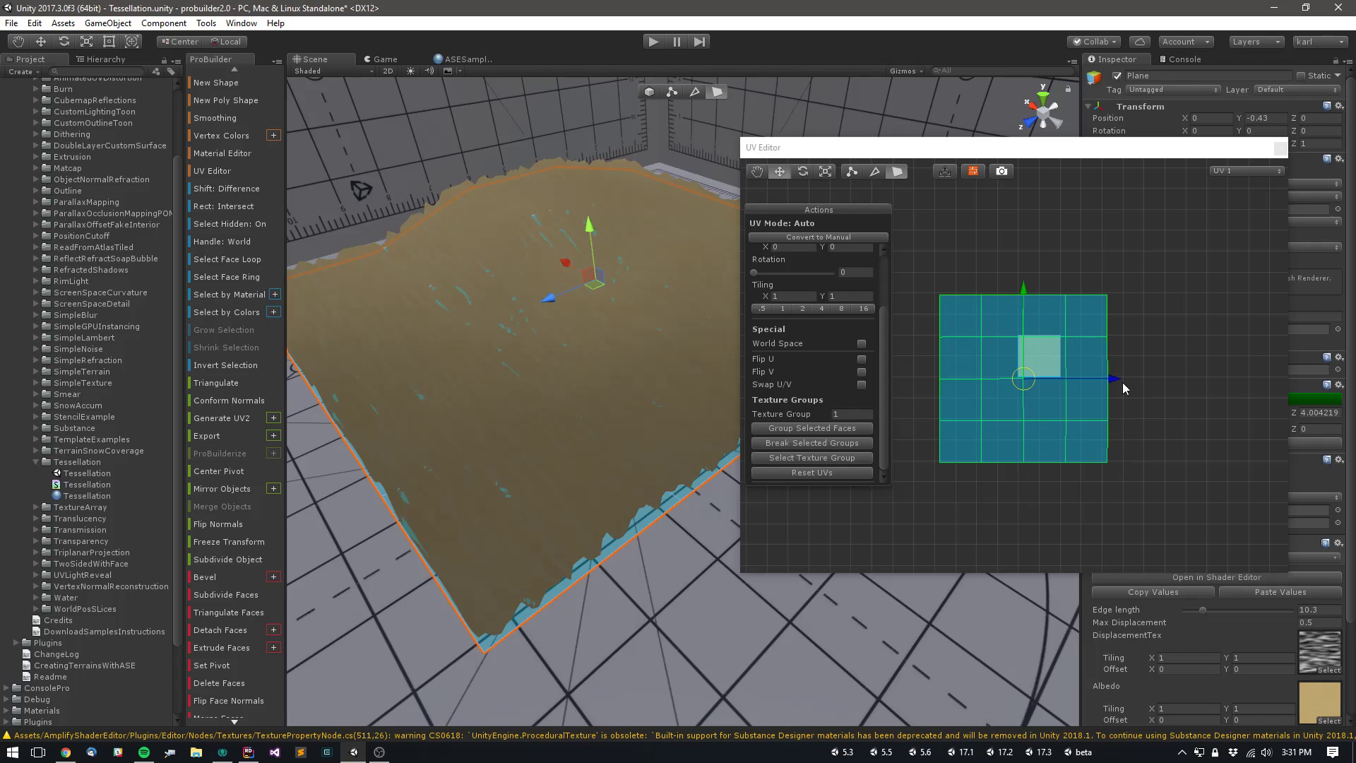
- Deselect the faces and examine the joined UV layout and the displaced sand surface for remaining seams
click(1139, 308)
alt+drag(503, 517, 565, 459)
scroll(554, 439, up, 3)
scroll(565, 459, up, 3)
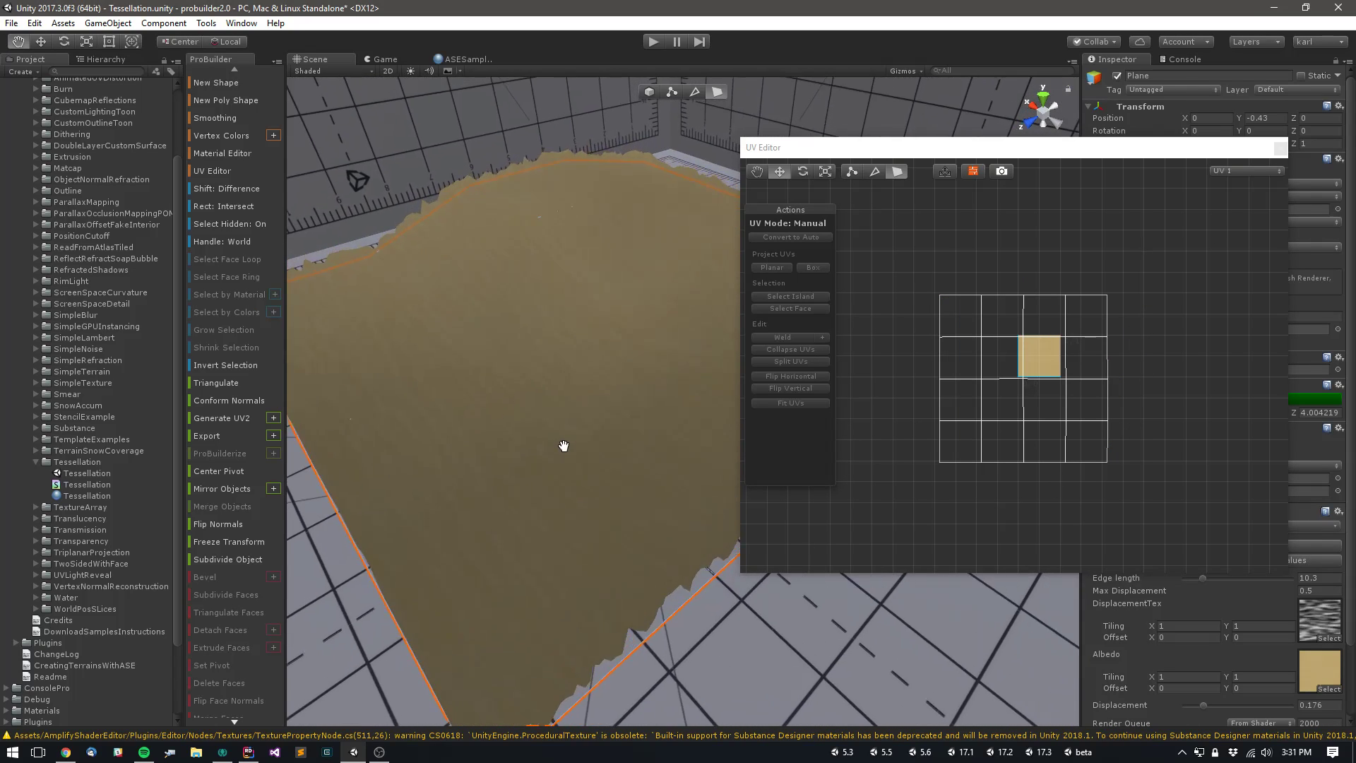
middle_drag(514, 396, 633, 310)
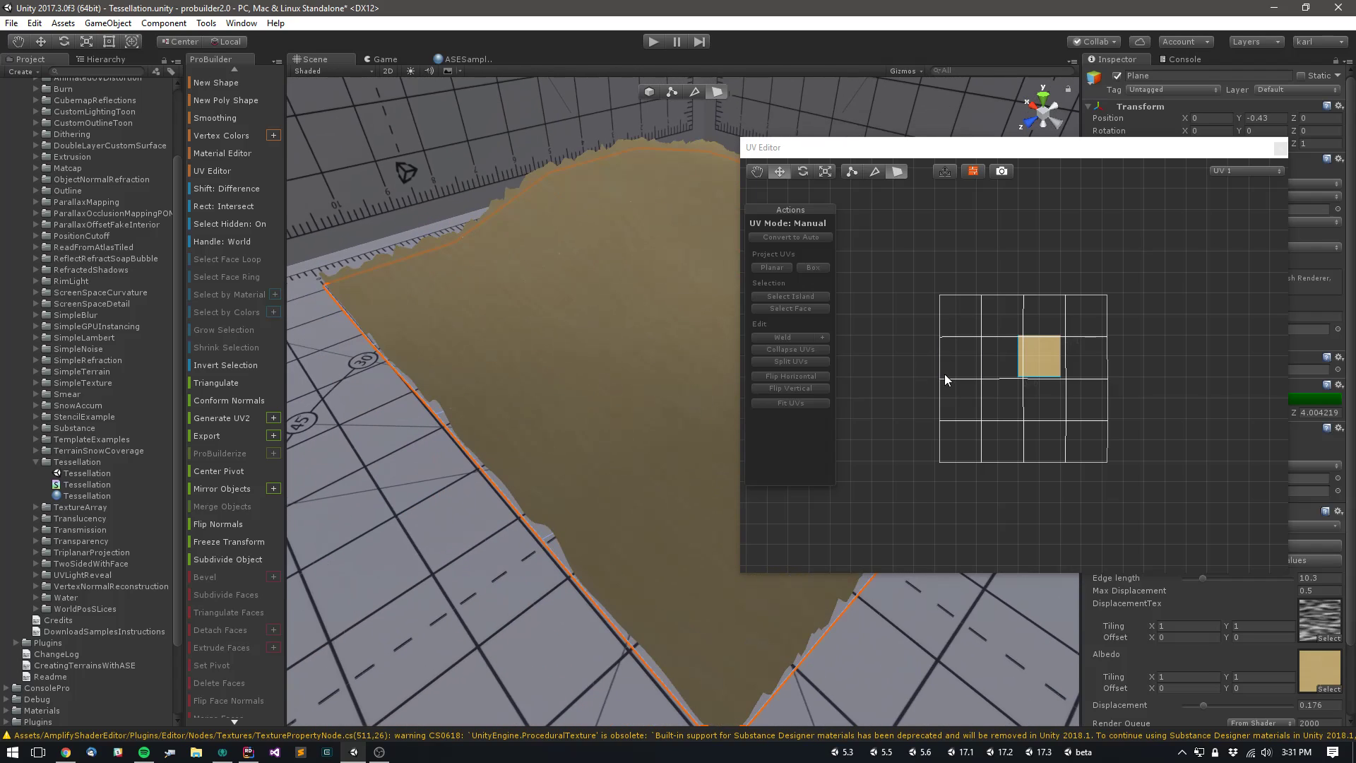
scroll(943, 374, up, 1)
scroll(938, 320, up, 3)
scroll(944, 327, up, 7)
middle_drag(956, 307, 952, 345)
scroll(980, 359, down, 3)
middle_drag(1046, 365, 996, 385)
scroll(597, 297, up, 5)
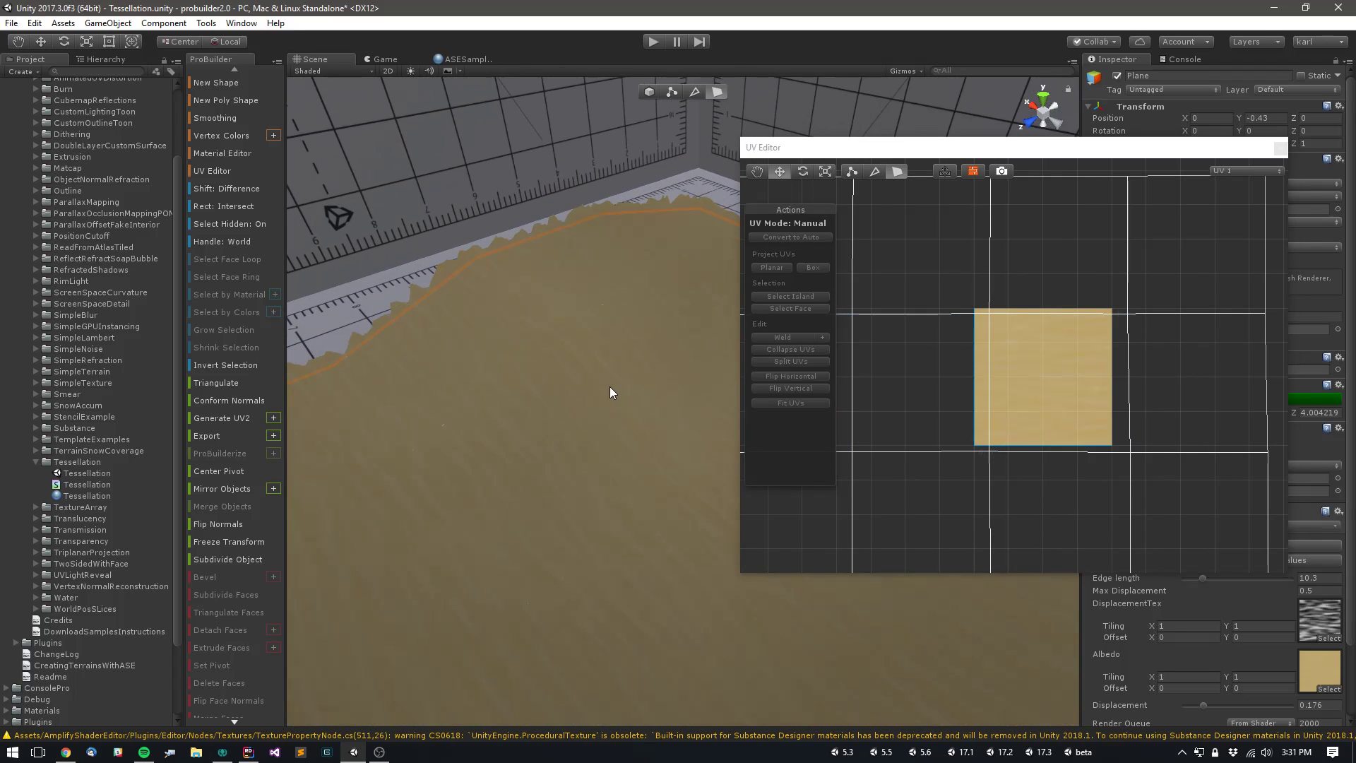
middle_drag(577, 277, 523, 248)
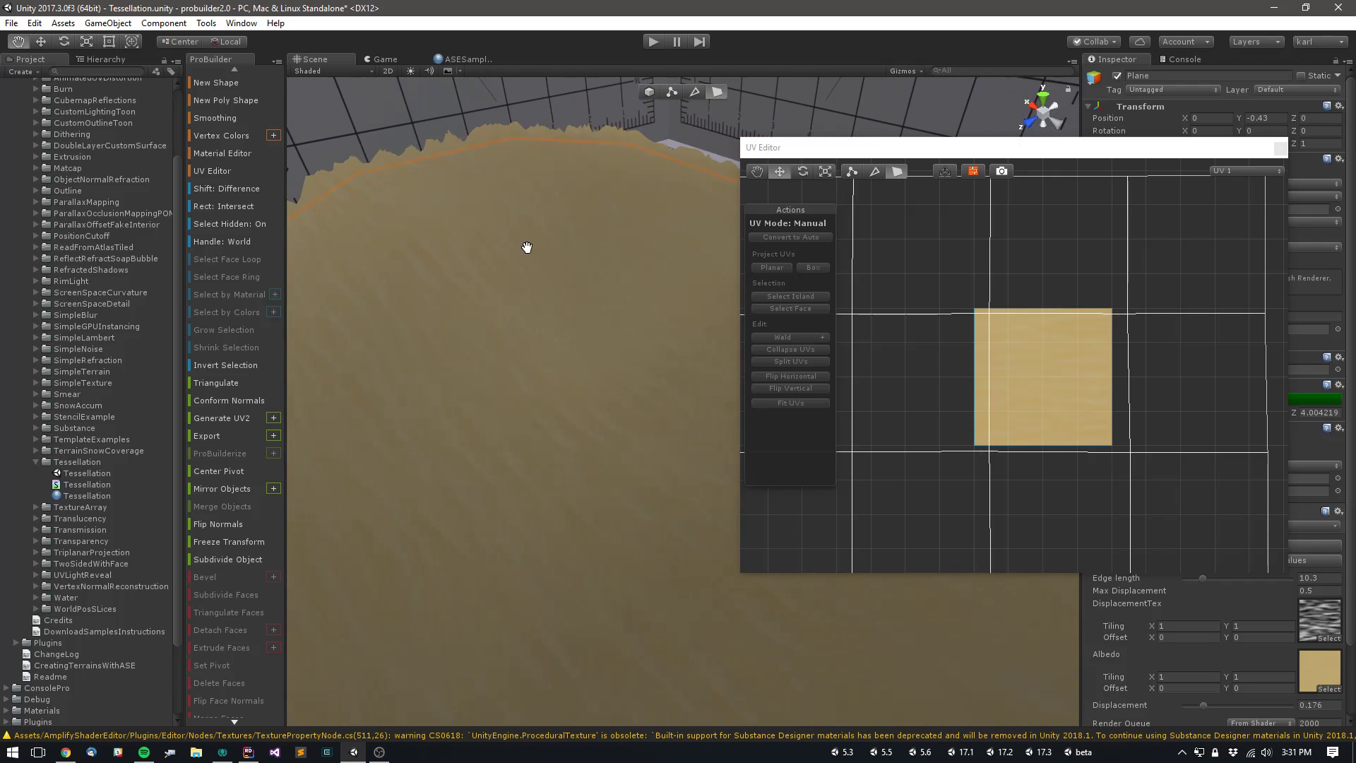
- Select all the plane's faces in the UV Editor and convert their UVs from auto to manual mode
scroll(528, 264, down, 2)
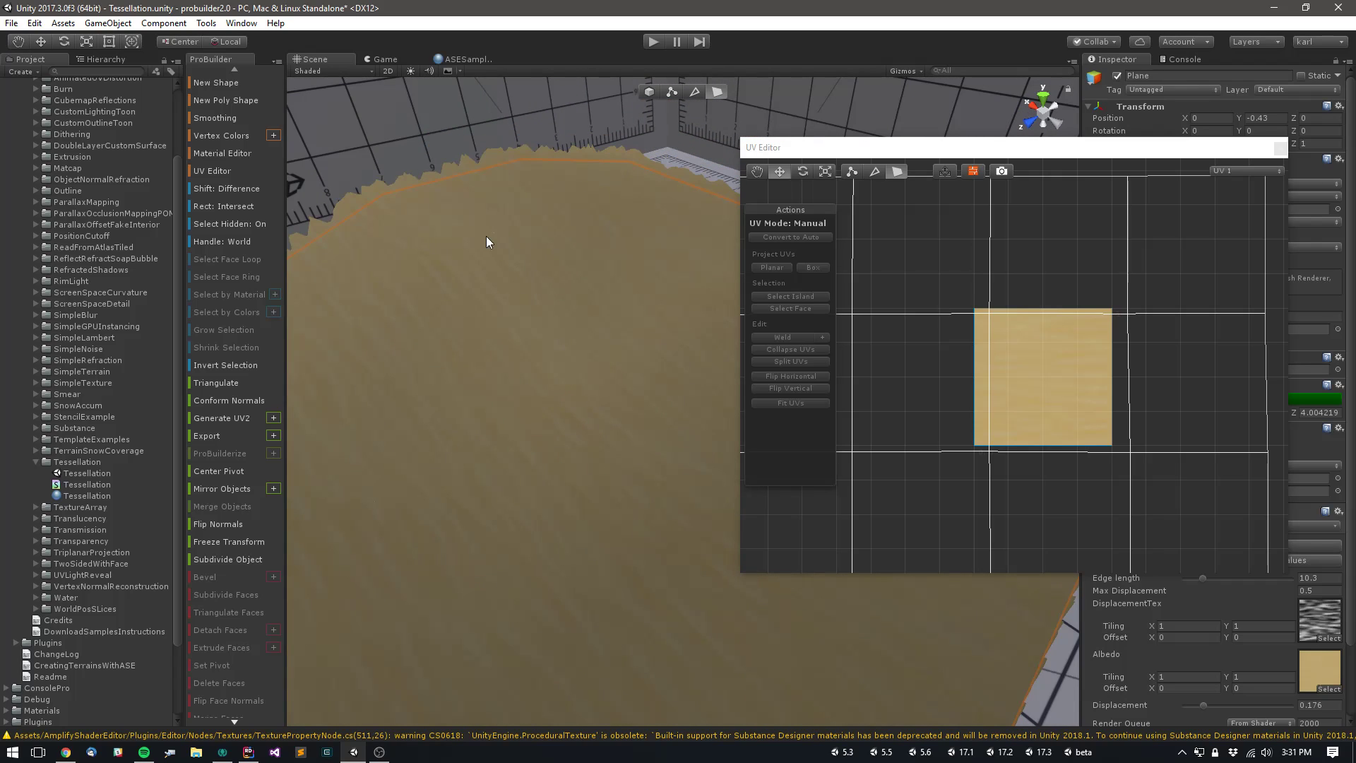
scroll(506, 269, down, 4)
scroll(502, 272, down, 3)
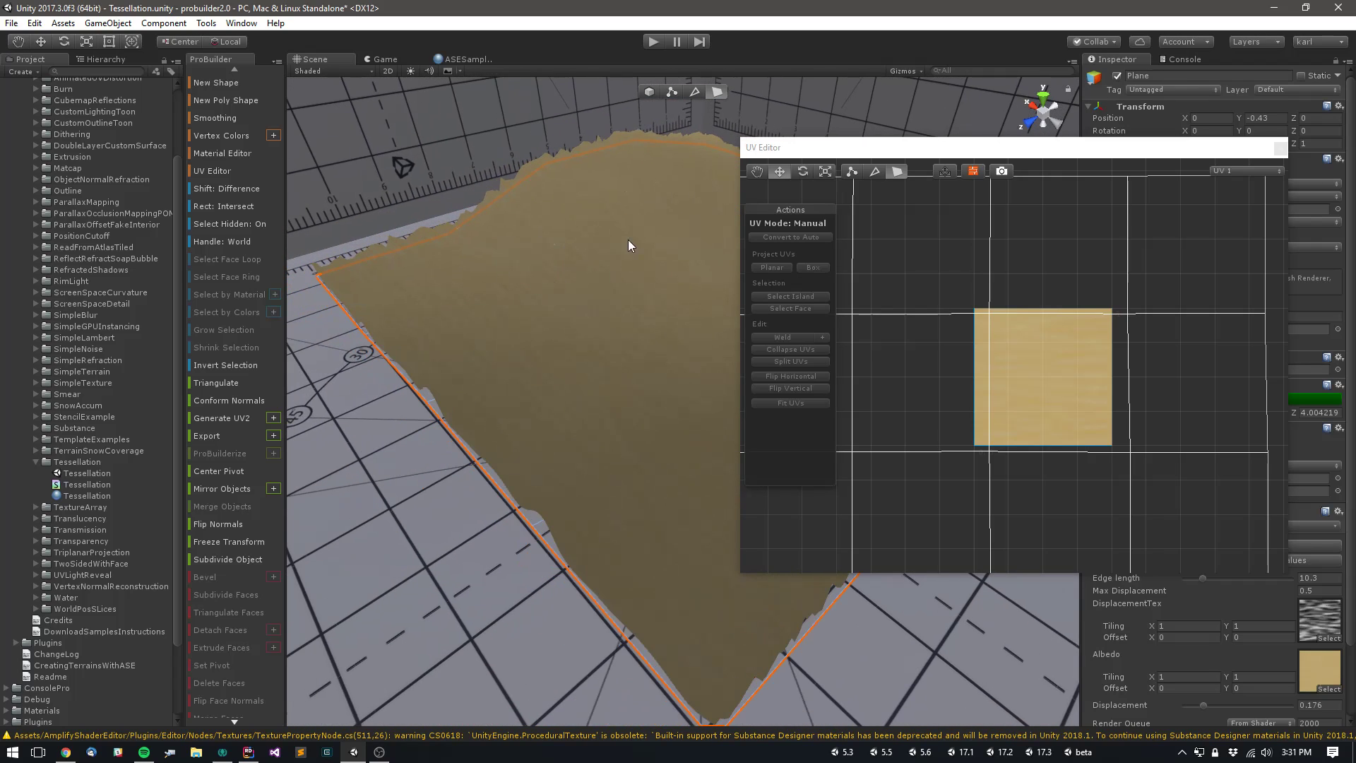
scroll(1000, 329, down, 4)
middle_drag(993, 364, 1006, 345)
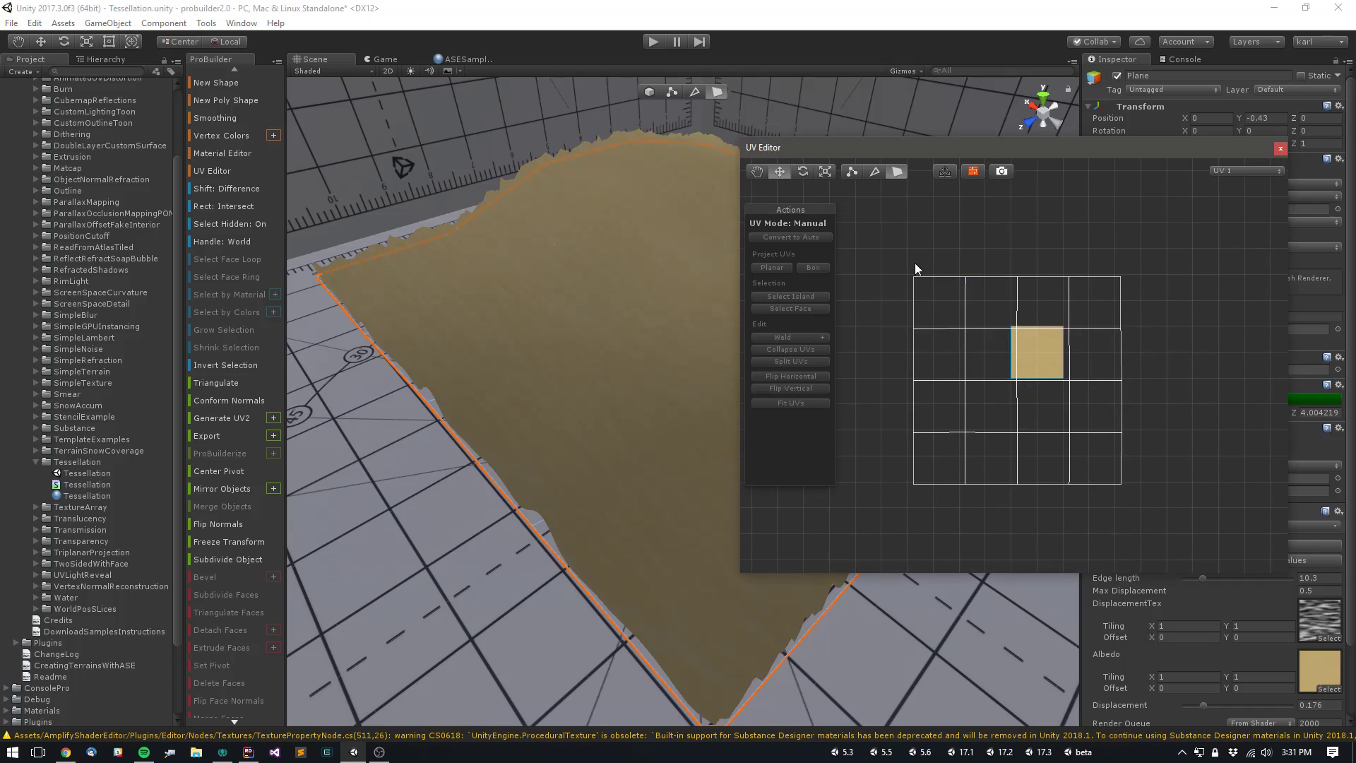
drag(863, 256, 1185, 495)
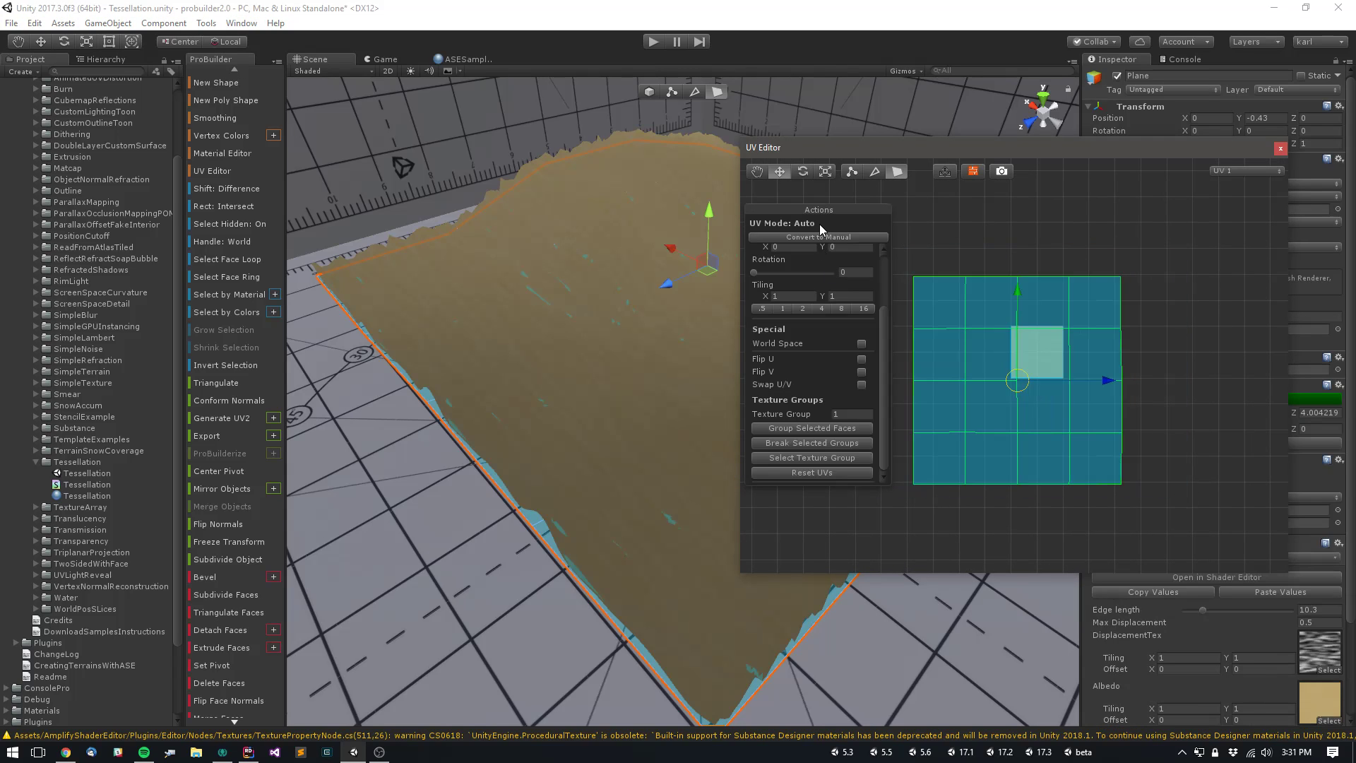
scroll(841, 268, up, 3)
scroll(852, 289, down, 4)
drag(883, 336, 880, 272)
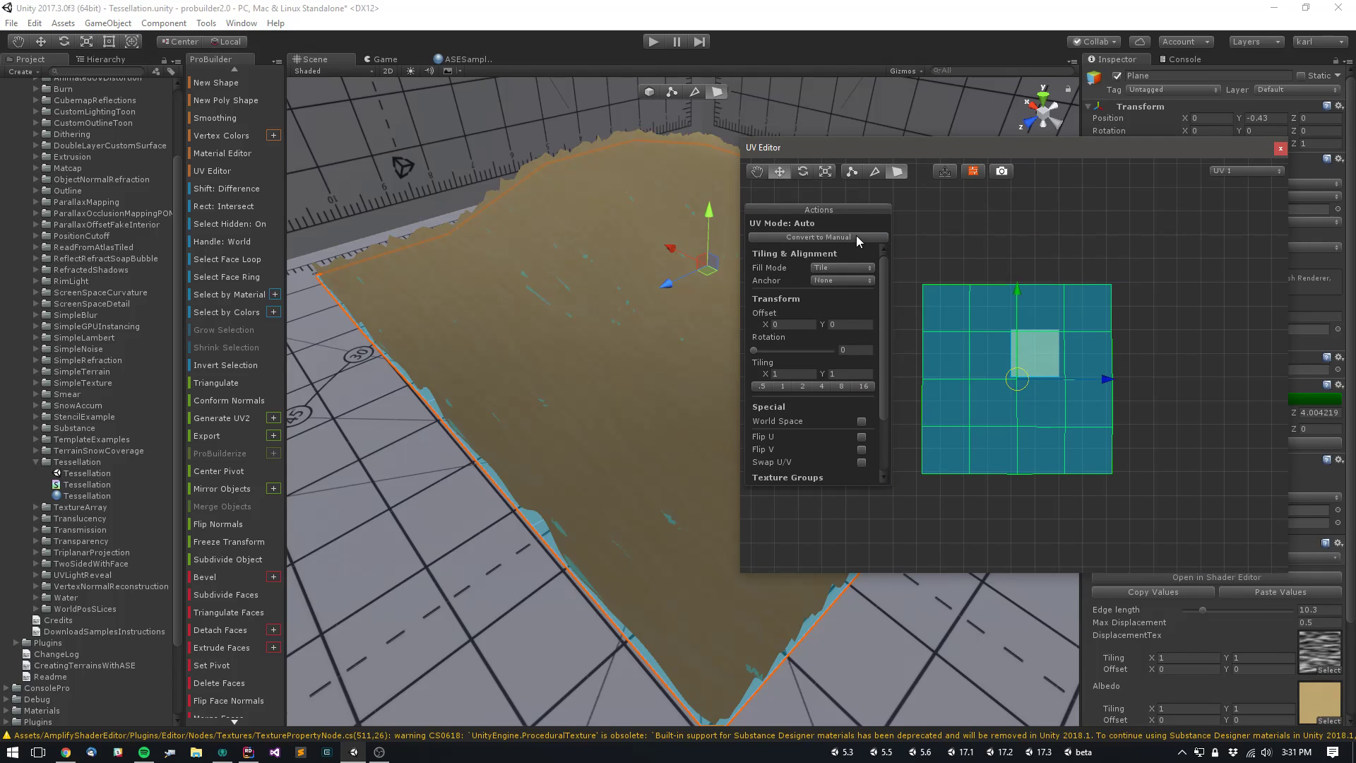
click(856, 238)
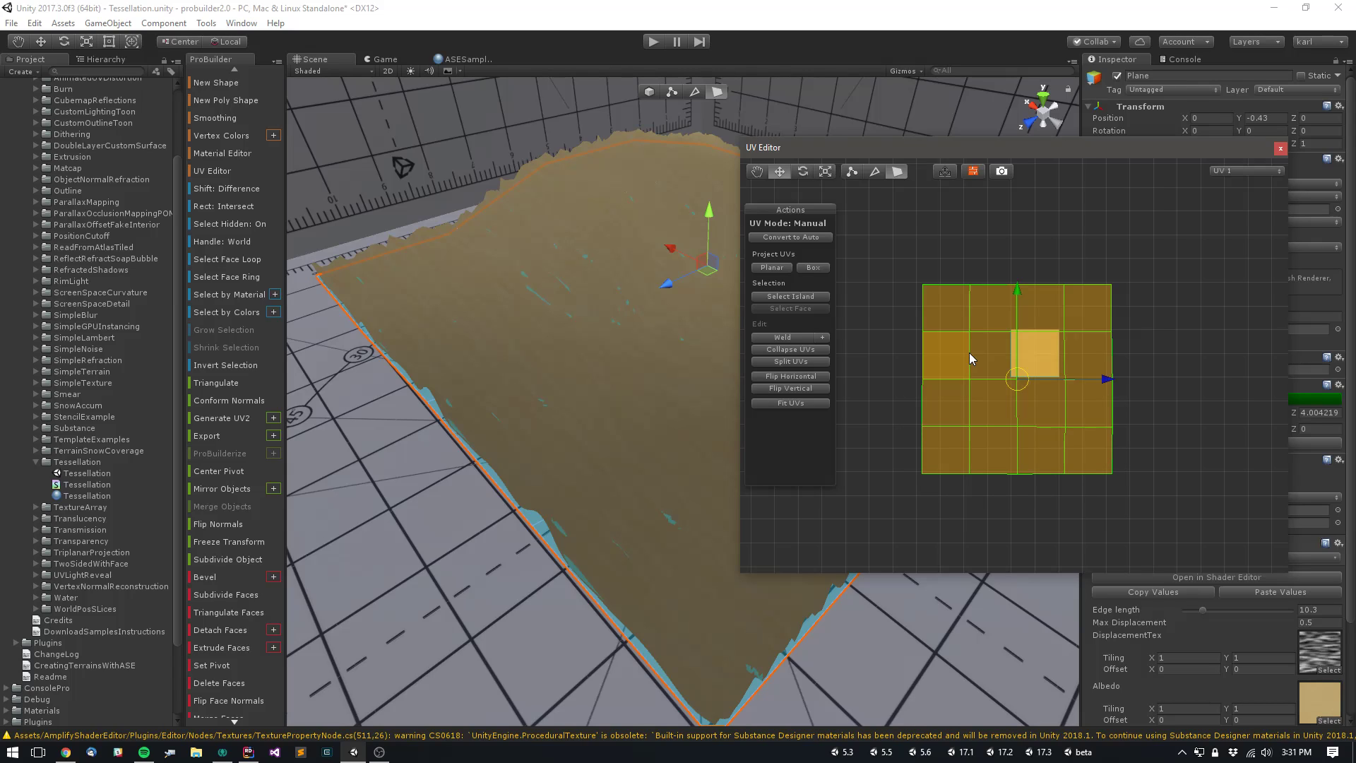
- Weld the UVs of the selected faces and select an interior UV vertex to check that it is joined
click(801, 339)
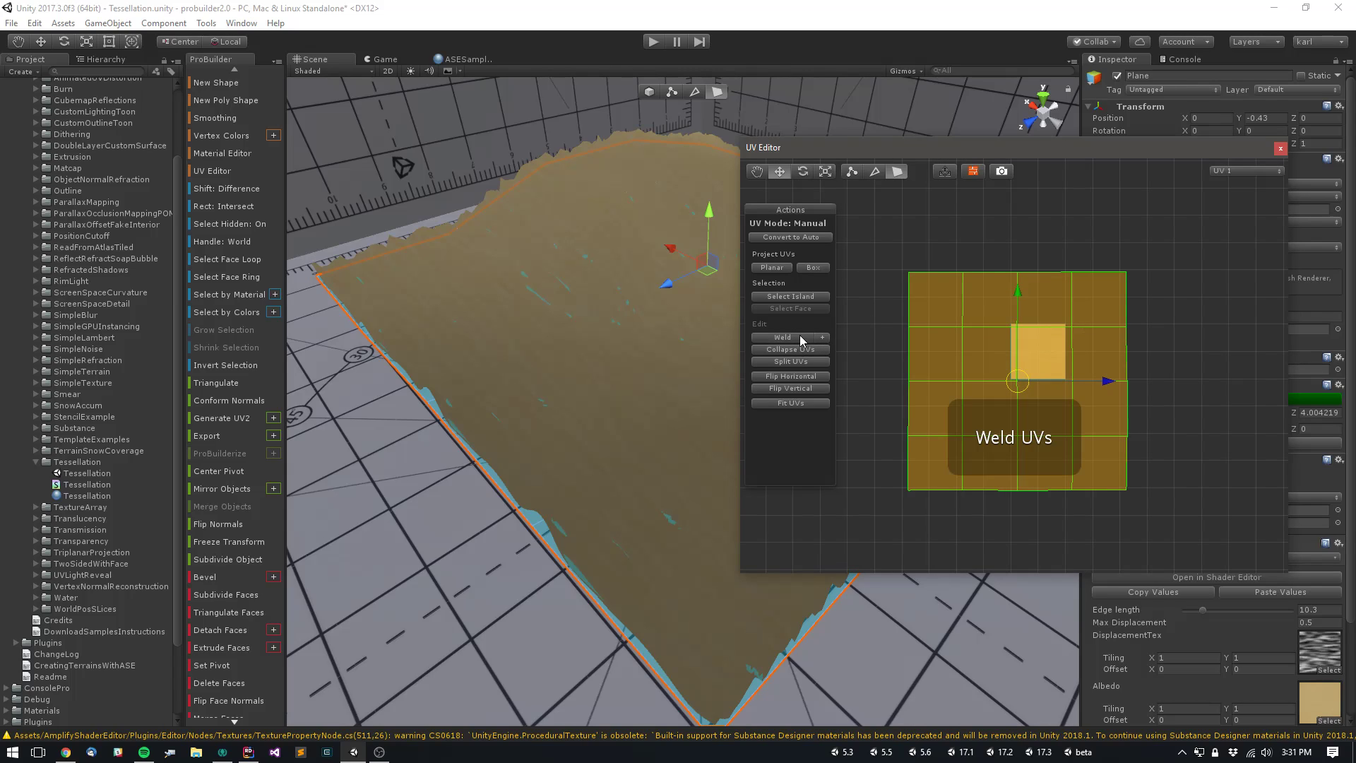
middle_drag(681, 304, 616, 304)
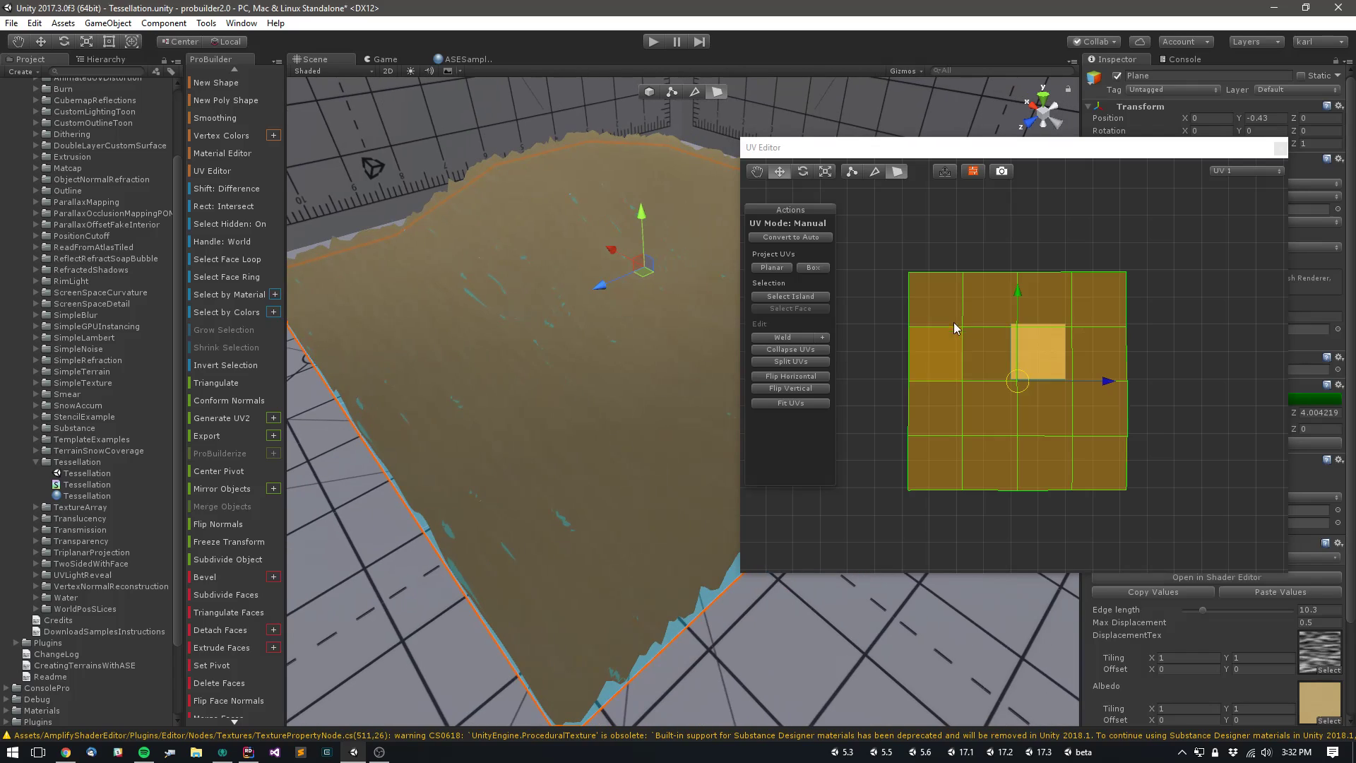
click(852, 171)
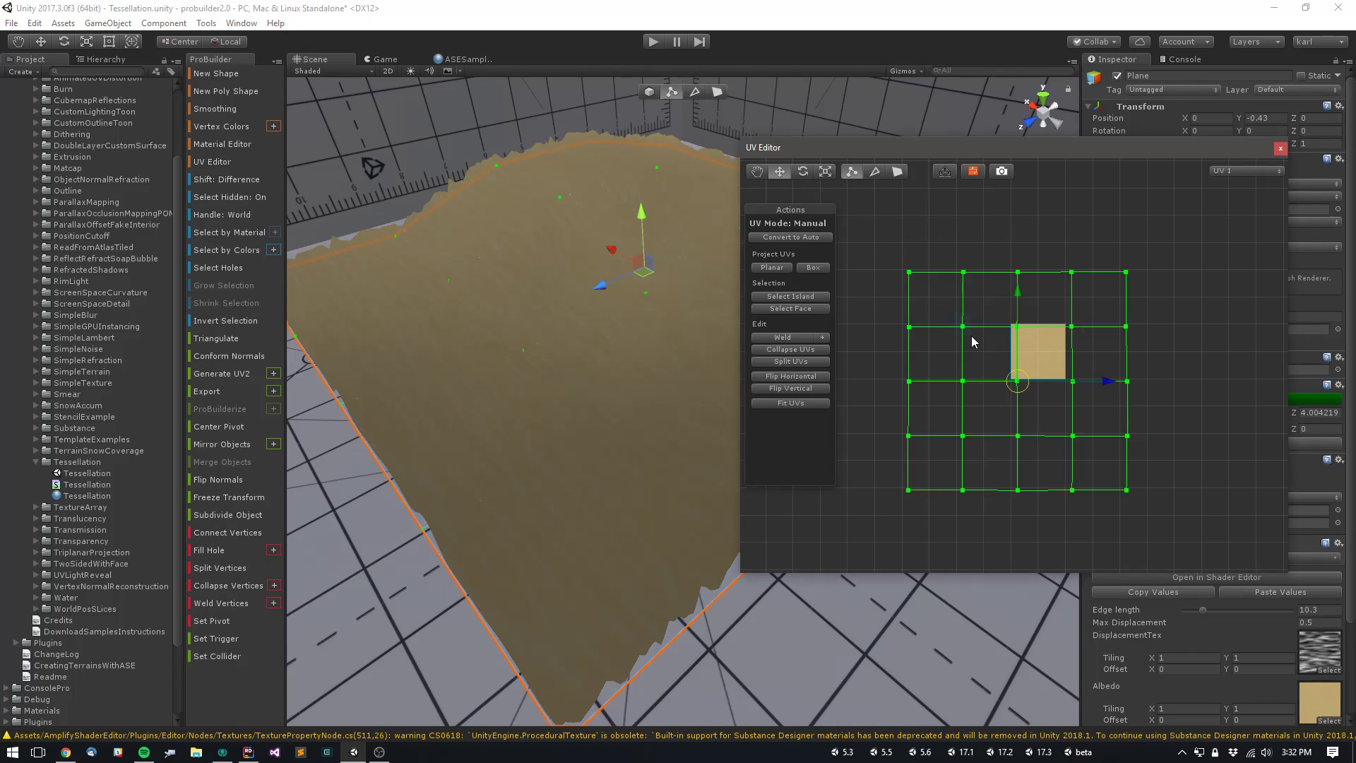
click(971, 341)
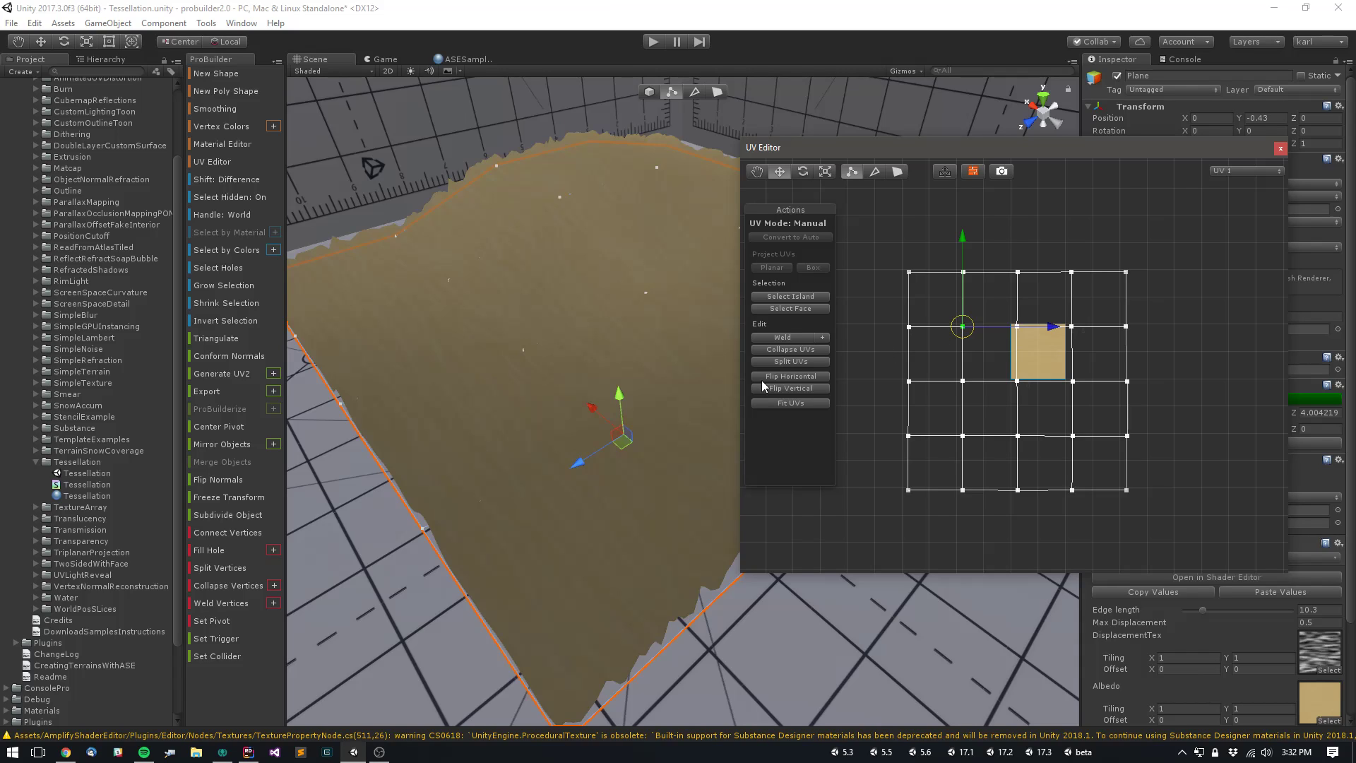
- Switch to face selection and check individual faces of the plane against the welded UV layout
click(897, 171)
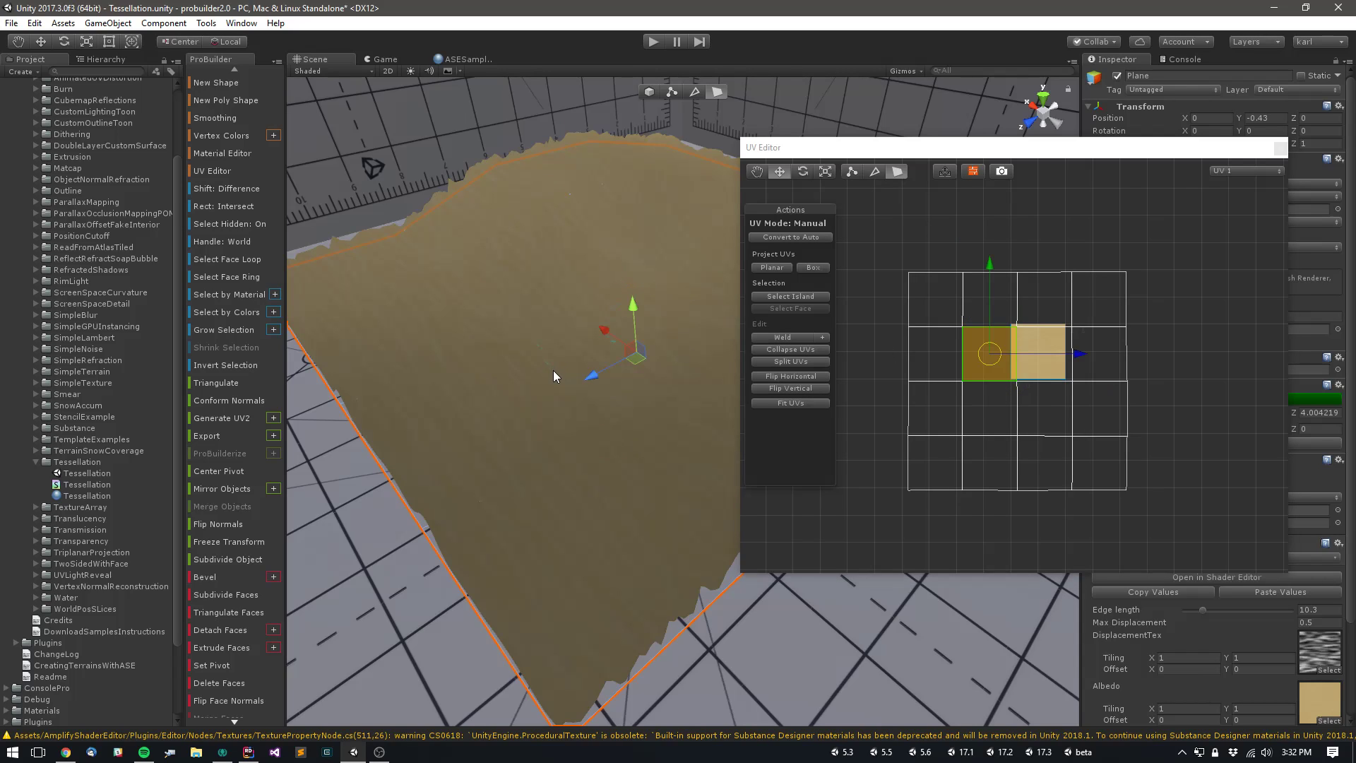
click(548, 354)
click(548, 354)
click(685, 308)
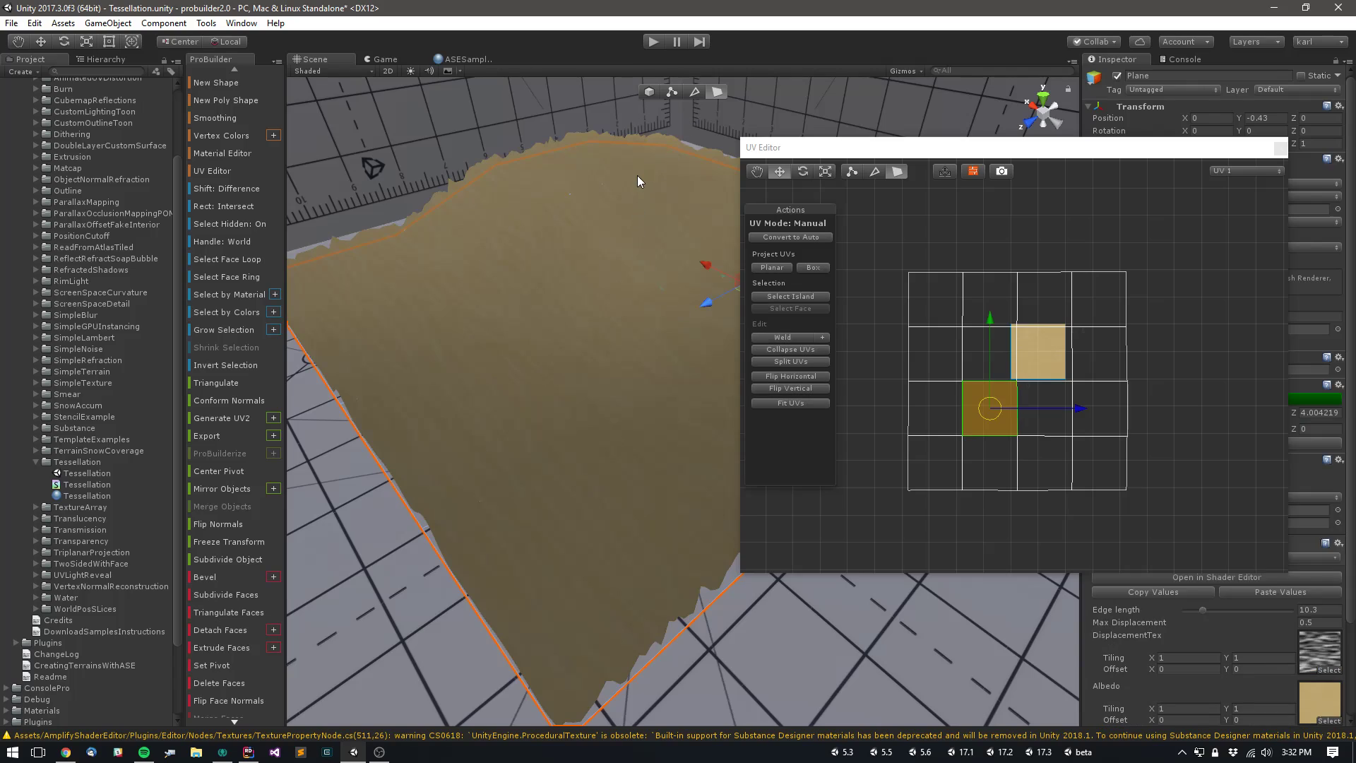
click(637, 175)
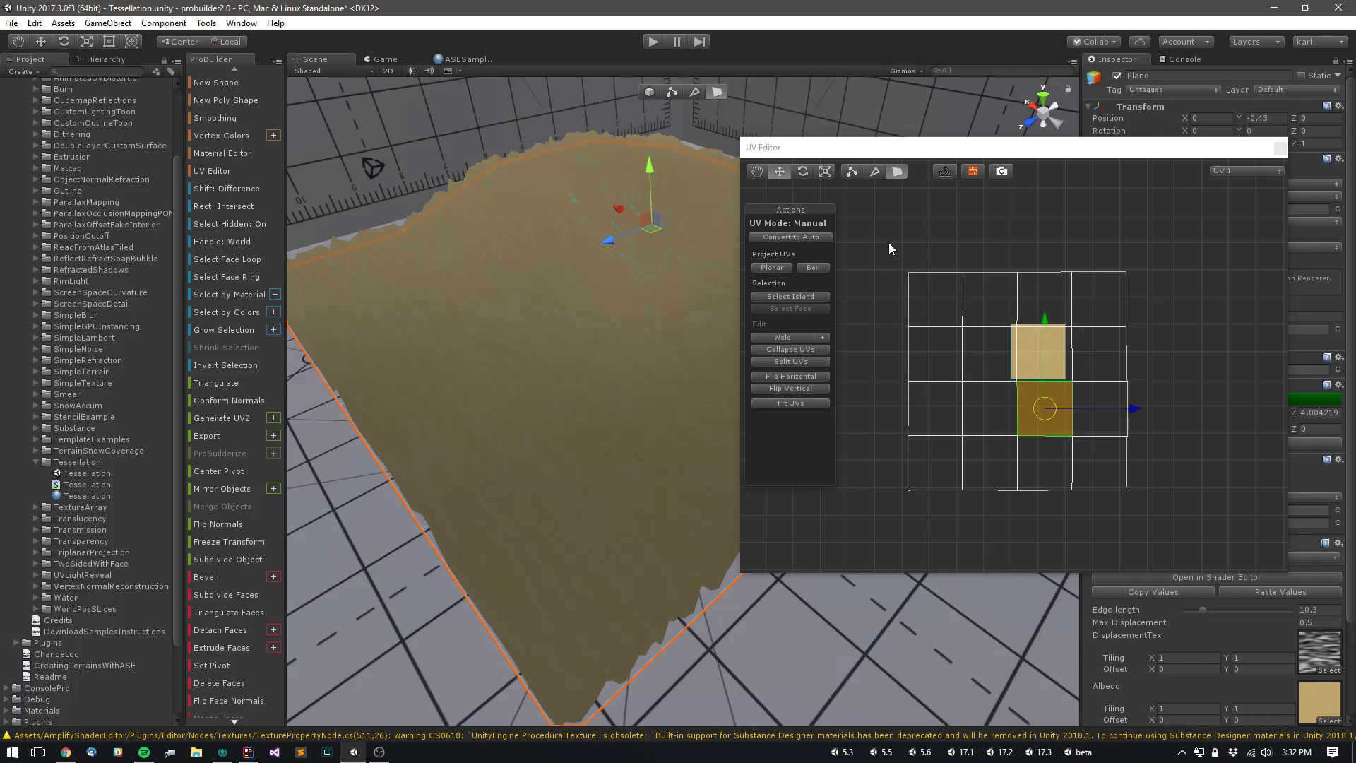
- Select all the plane's faces, apply a planar UV projection, and inspect the UV layout and displaced surface
drag(889, 243, 1194, 538)
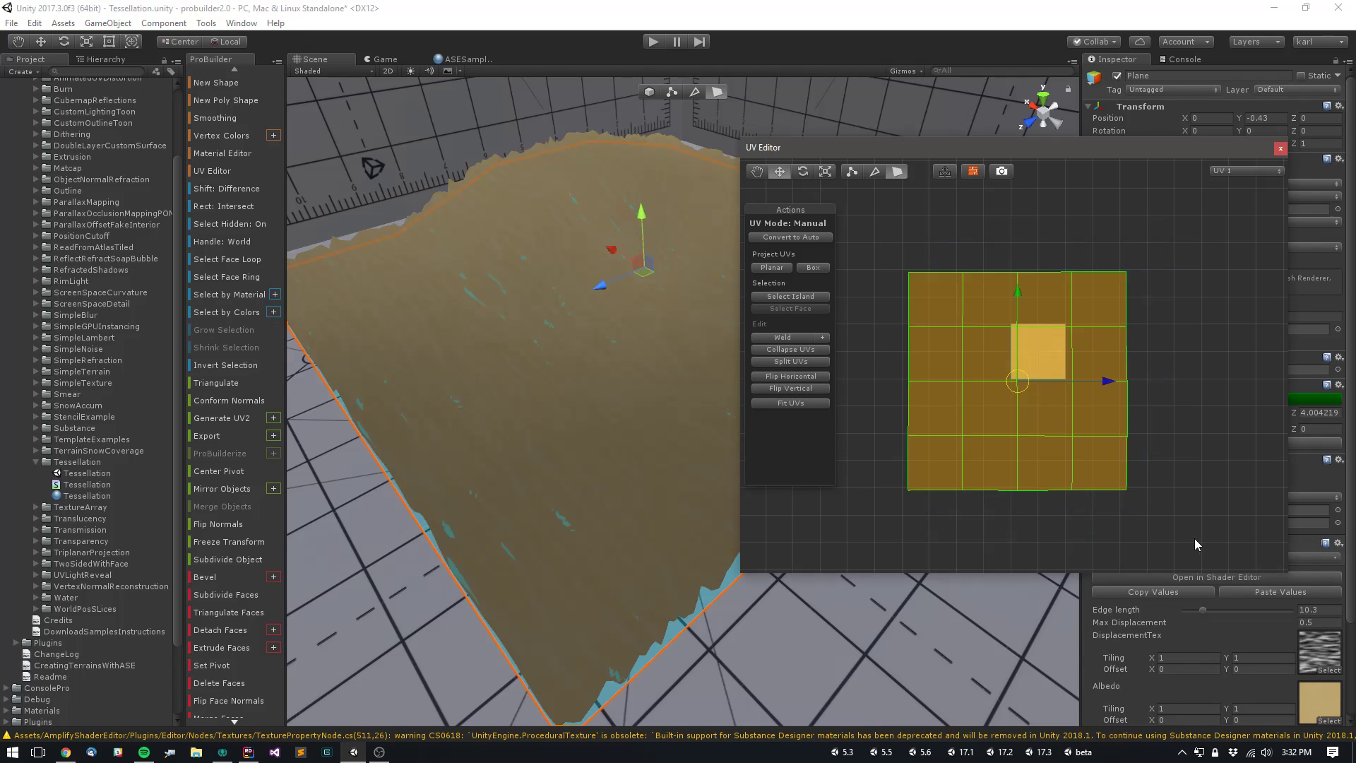
click(786, 269)
scroll(558, 368, down, 6)
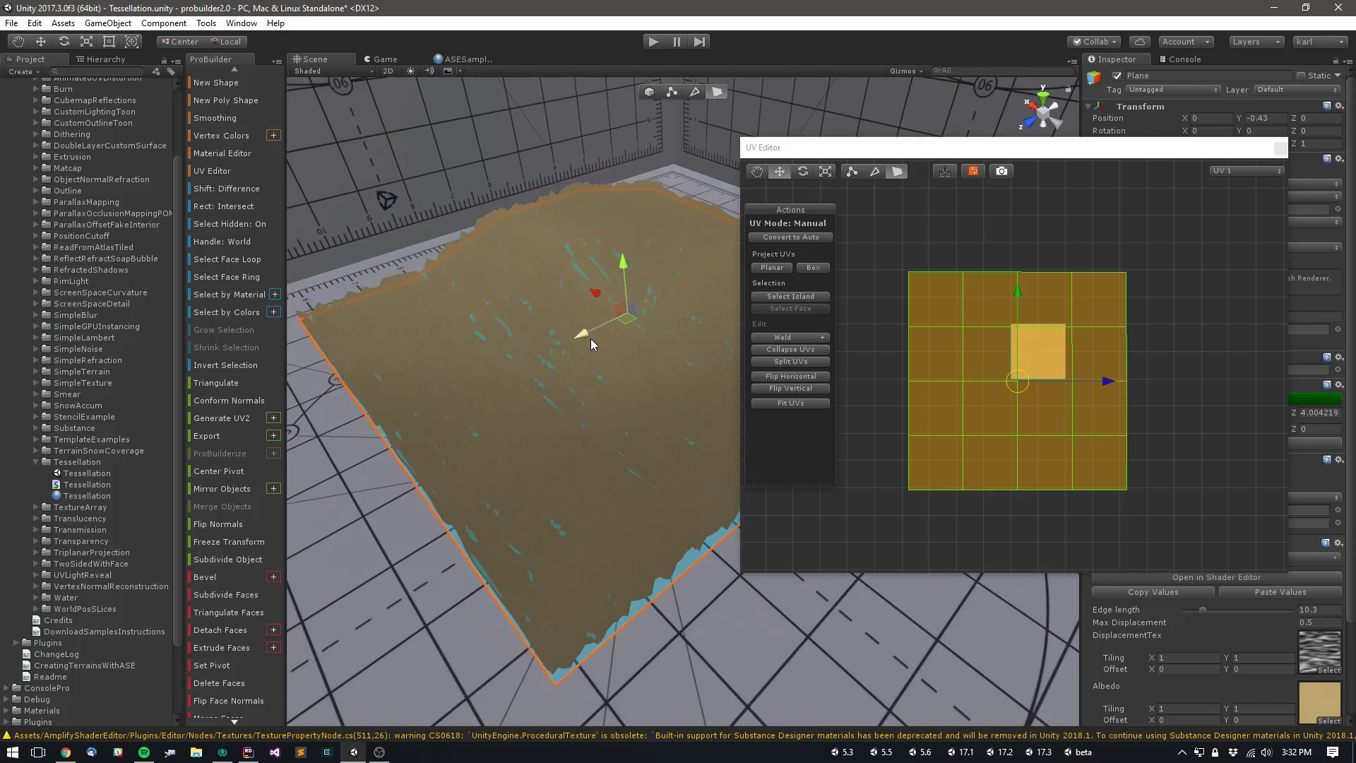
middle_drag(591, 338, 555, 380)
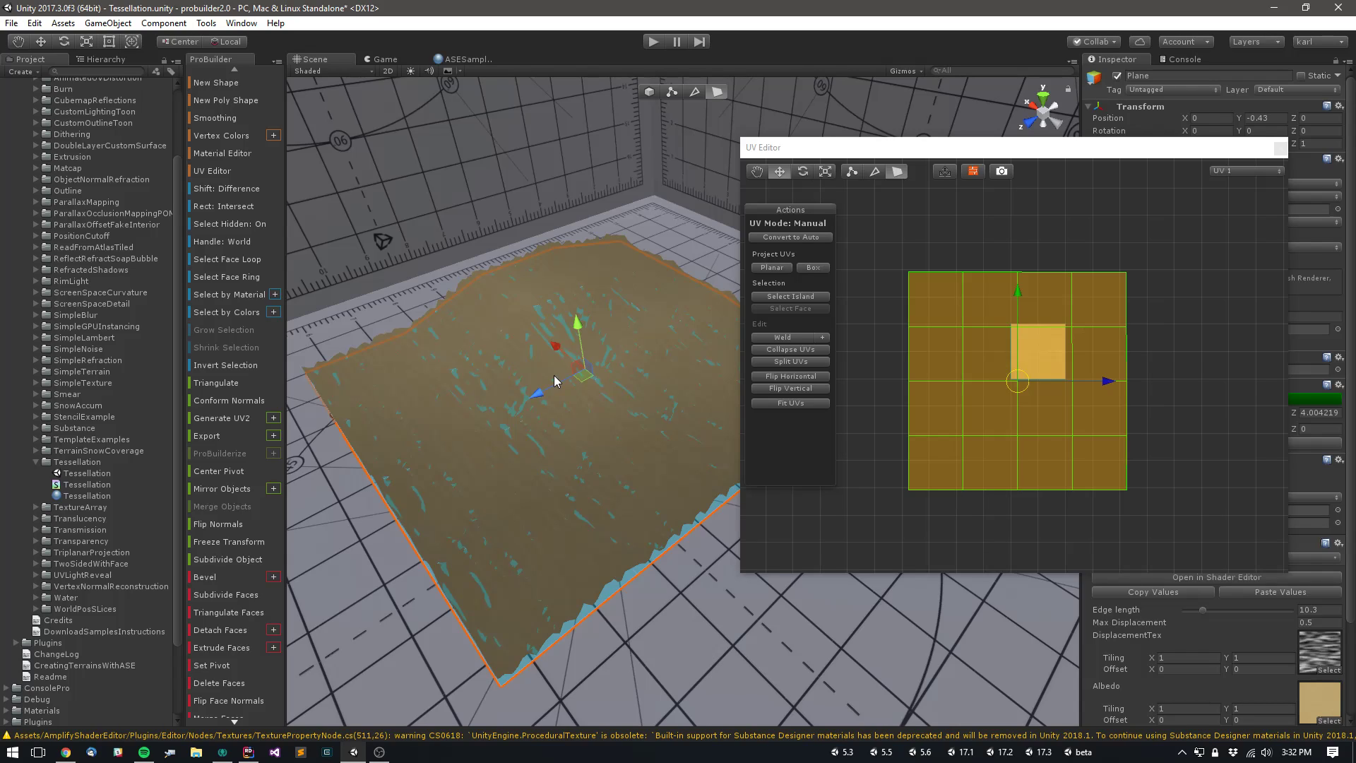
click(754, 175)
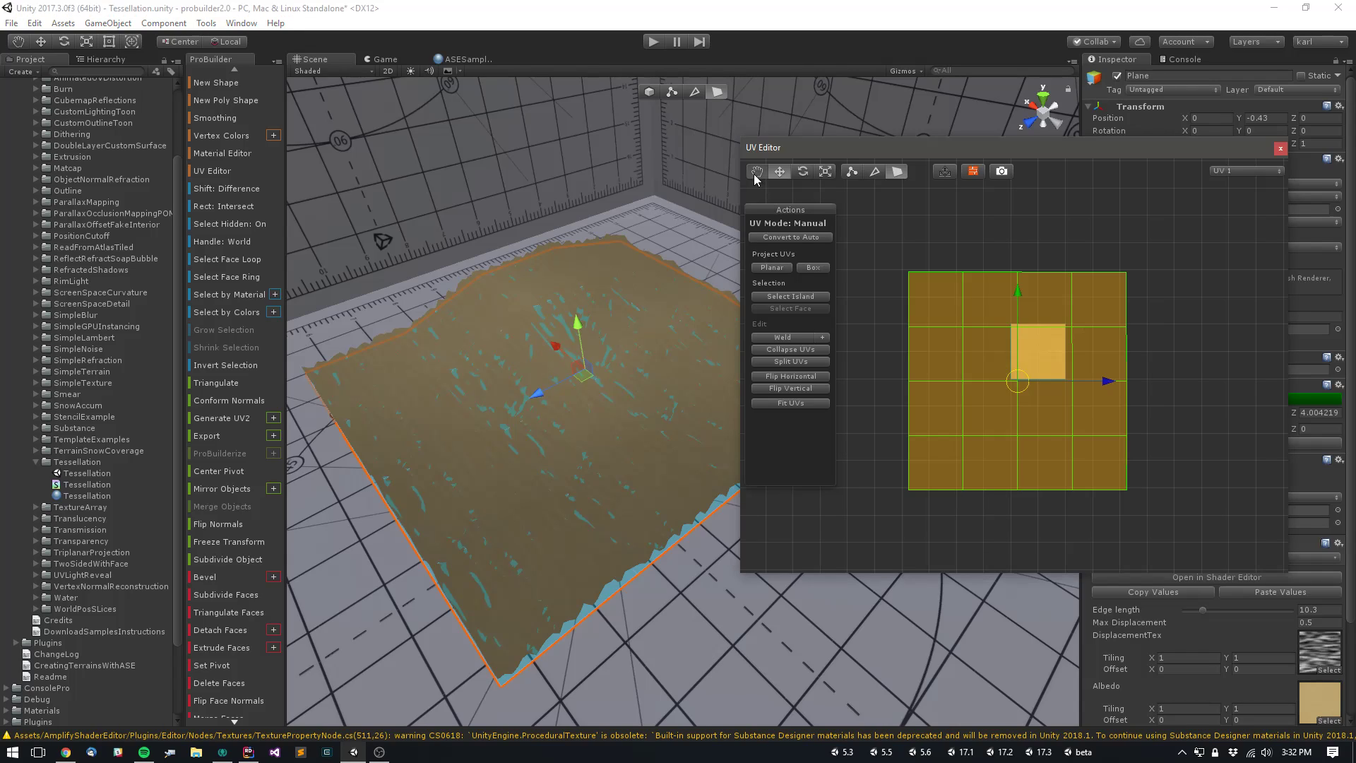
drag(907, 281, 927, 265)
middle_drag(582, 388, 602, 350)
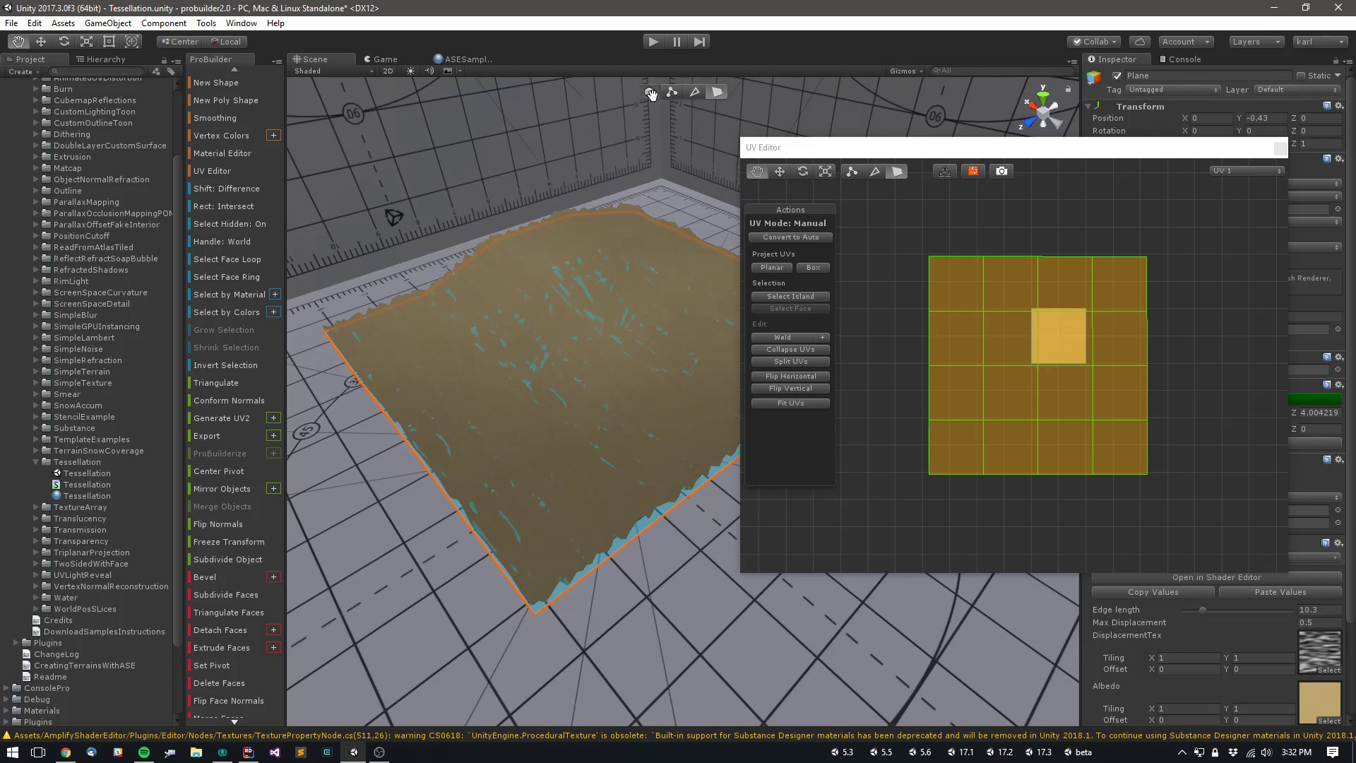